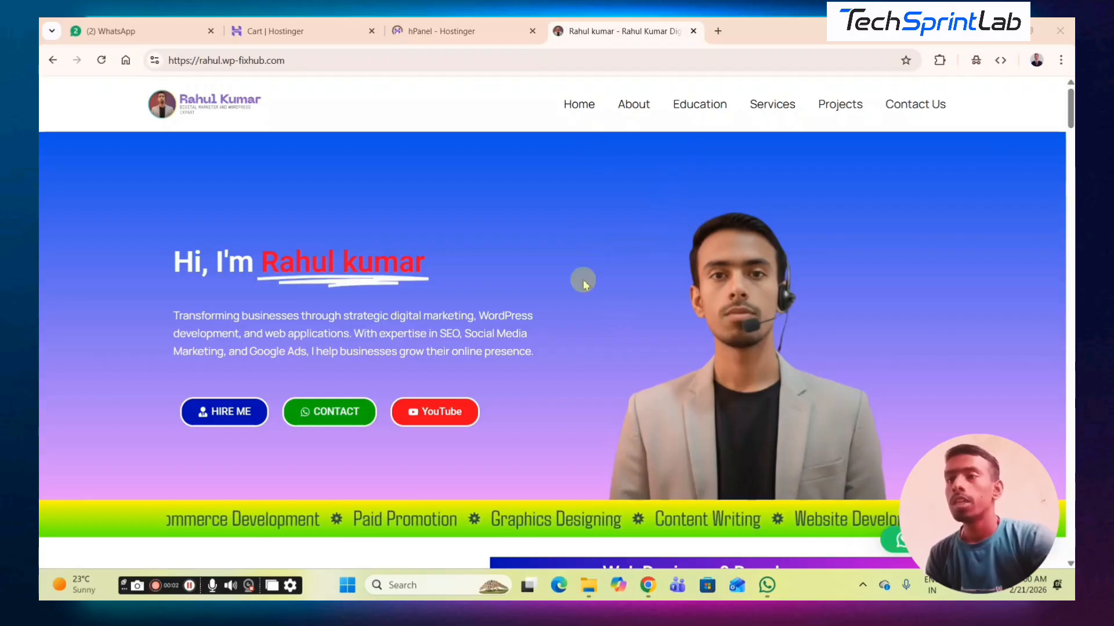
- Scroll the portfolio site down to its footer, then switch to the WhatsApp image of website-building steps
scroll(476, 351, down, 5)
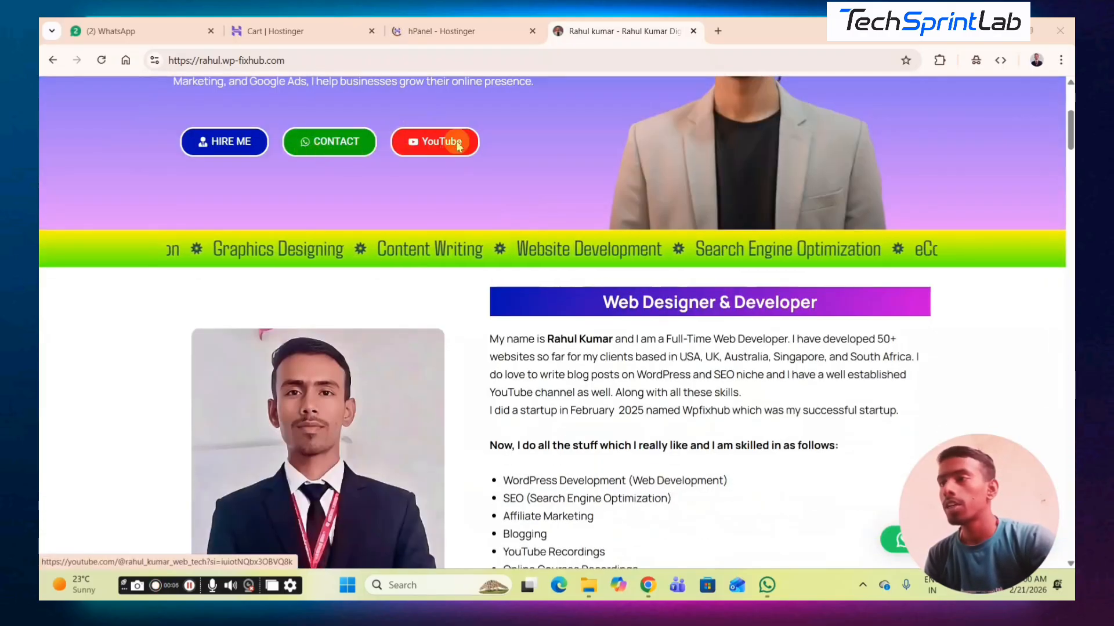
scroll(536, 351, down, 10)
scroll(537, 347, down, 15)
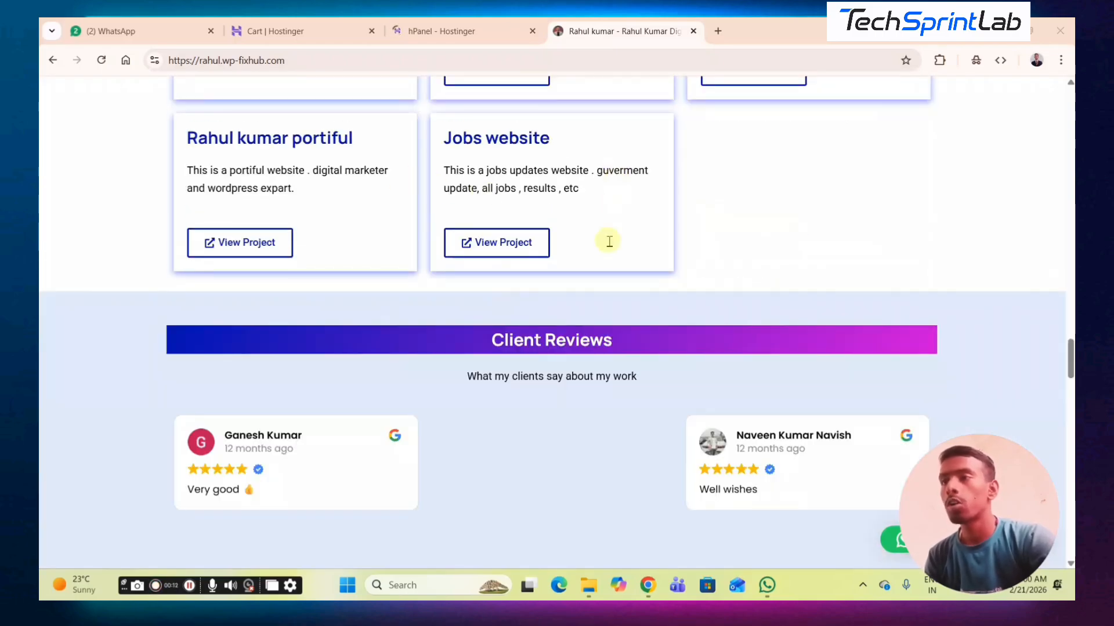
scroll(582, 266, down, 10)
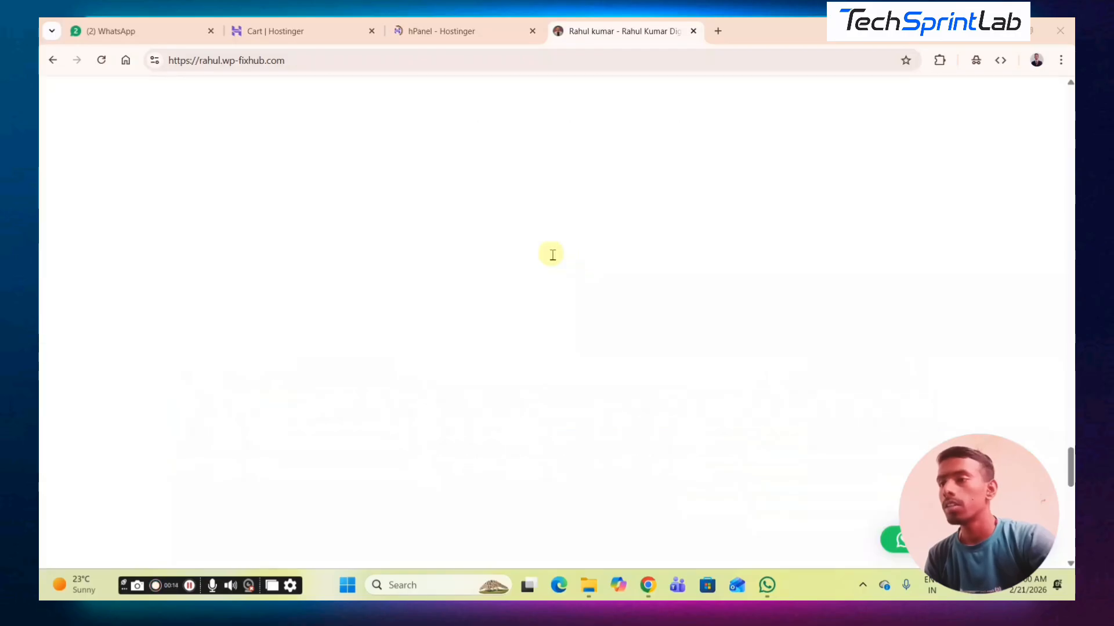
scroll(514, 245, down, 8)
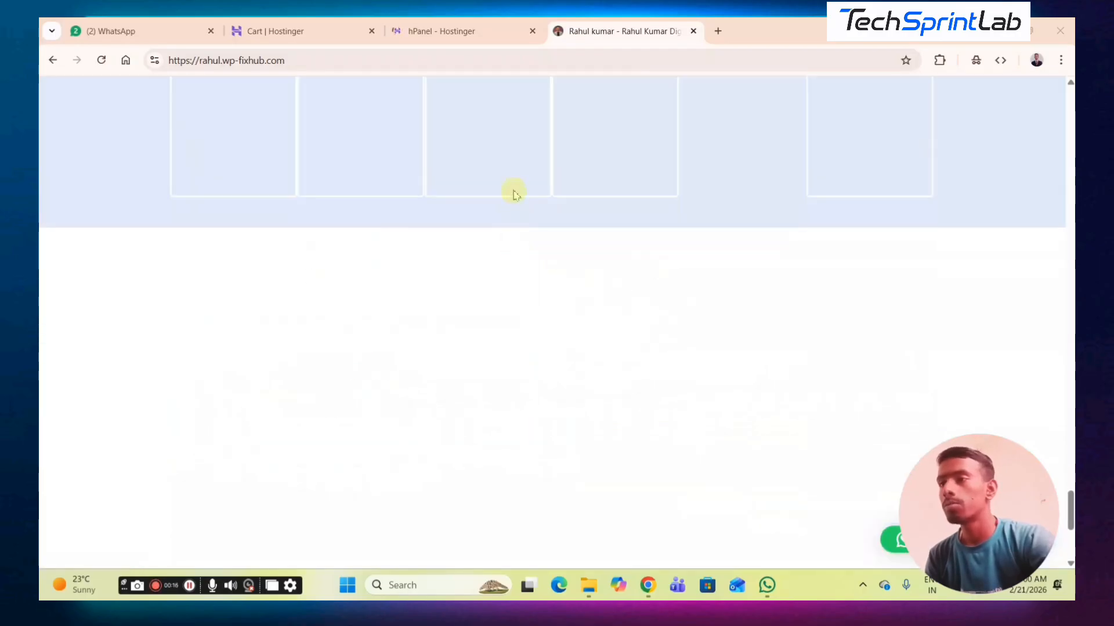
scroll(515, 194, down, 3)
scroll(516, 198, up, 5)
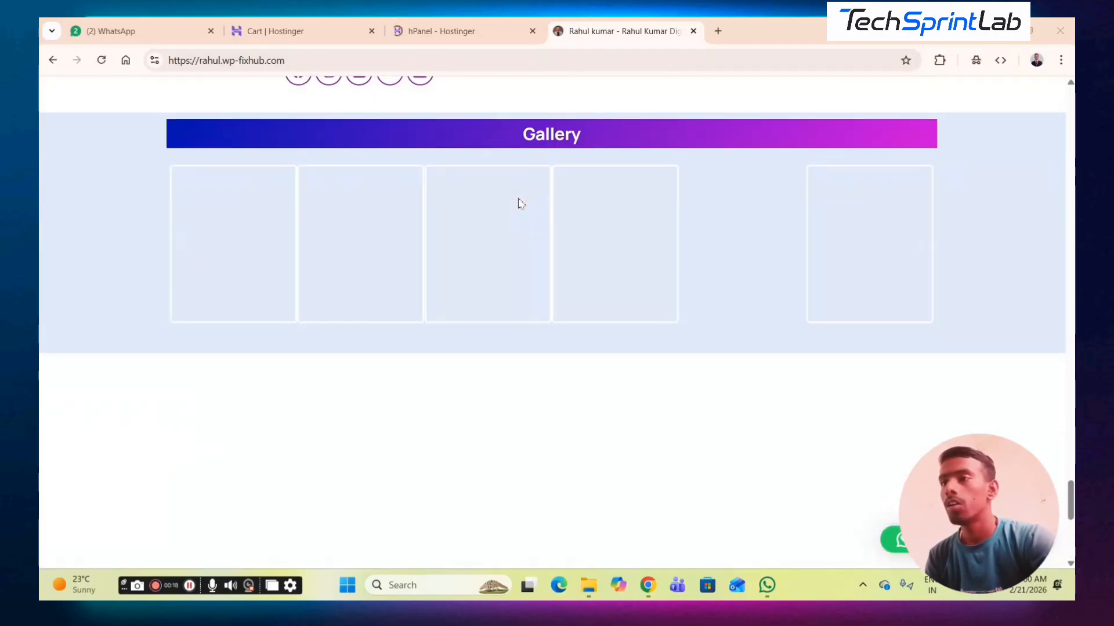
scroll(517, 199, down, 3)
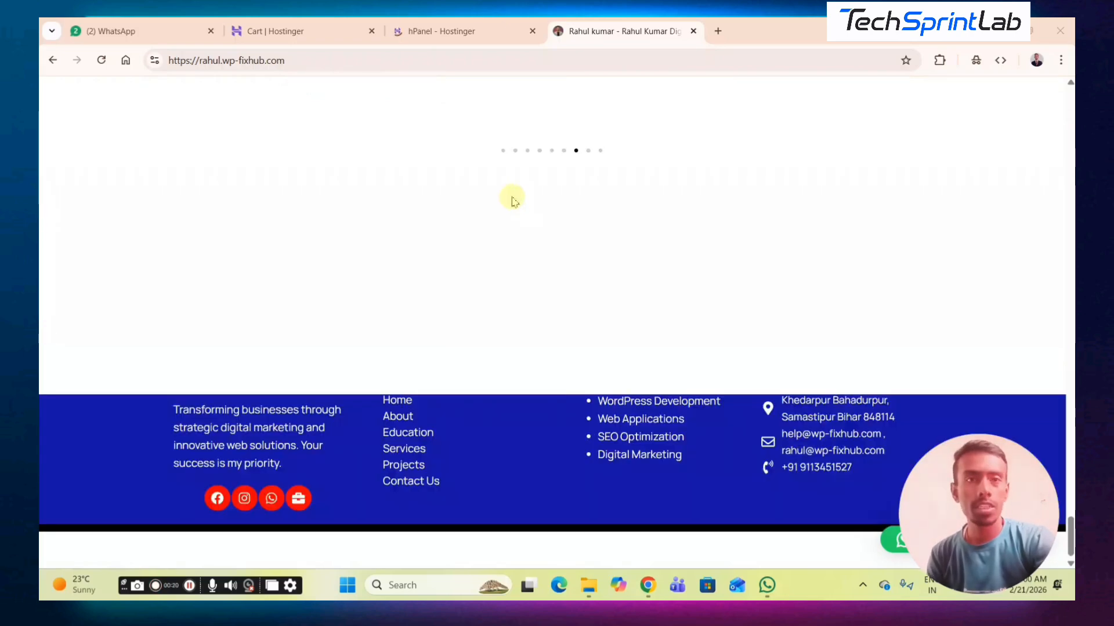
scroll(509, 197, up, 3)
scroll(505, 186, down, 3)
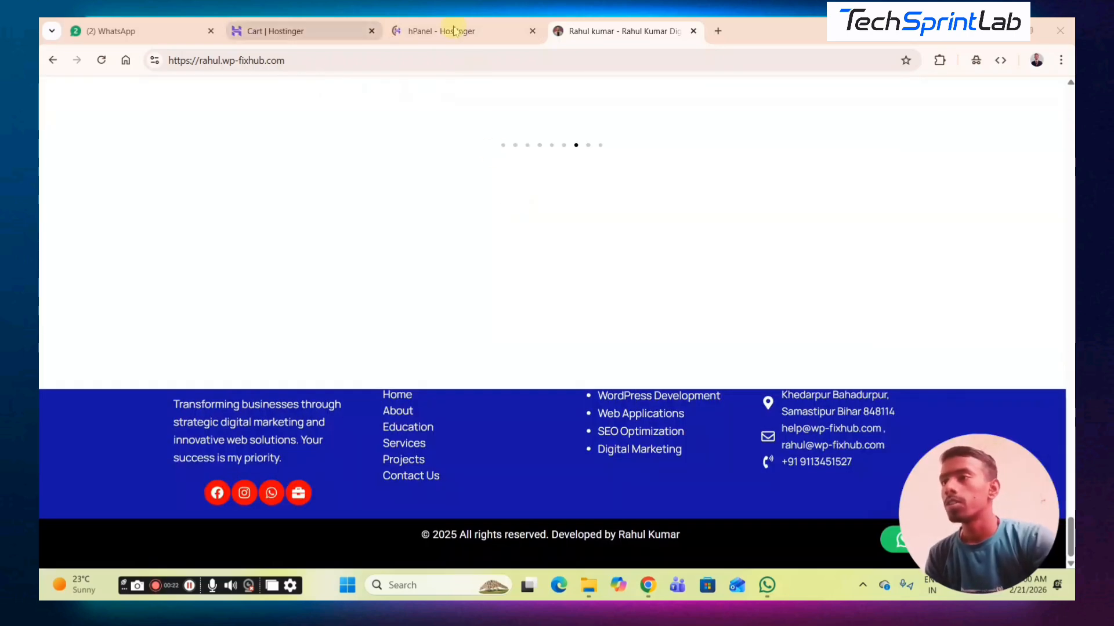
click(120, 29)
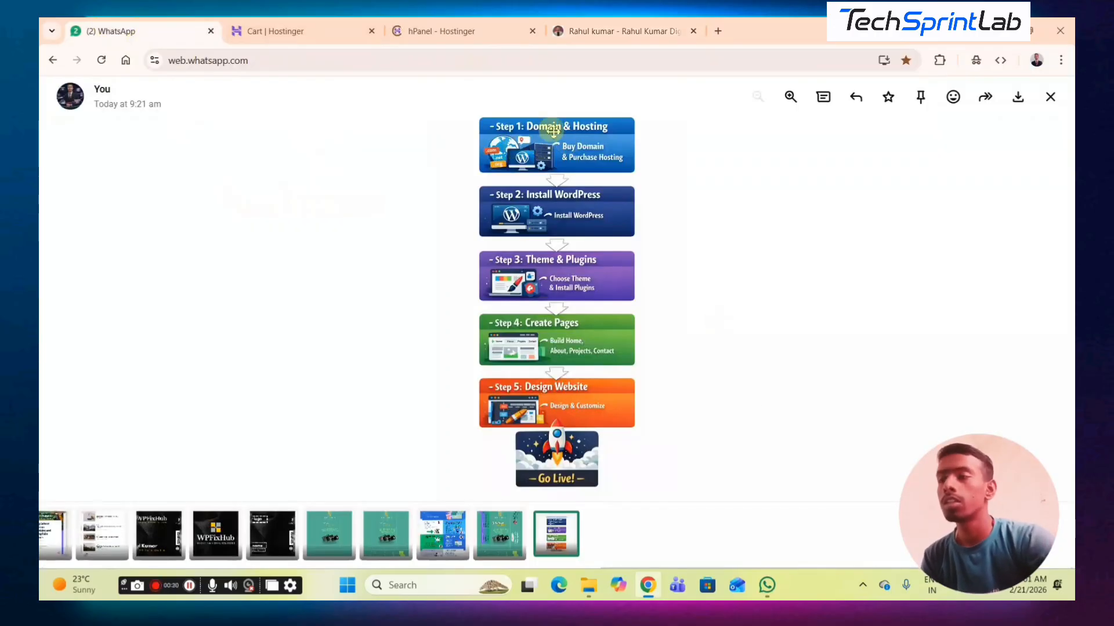
- Return to the portfolio site's Gallery, then switch to Hostinger's hosting plan pricing page
click(609, 31)
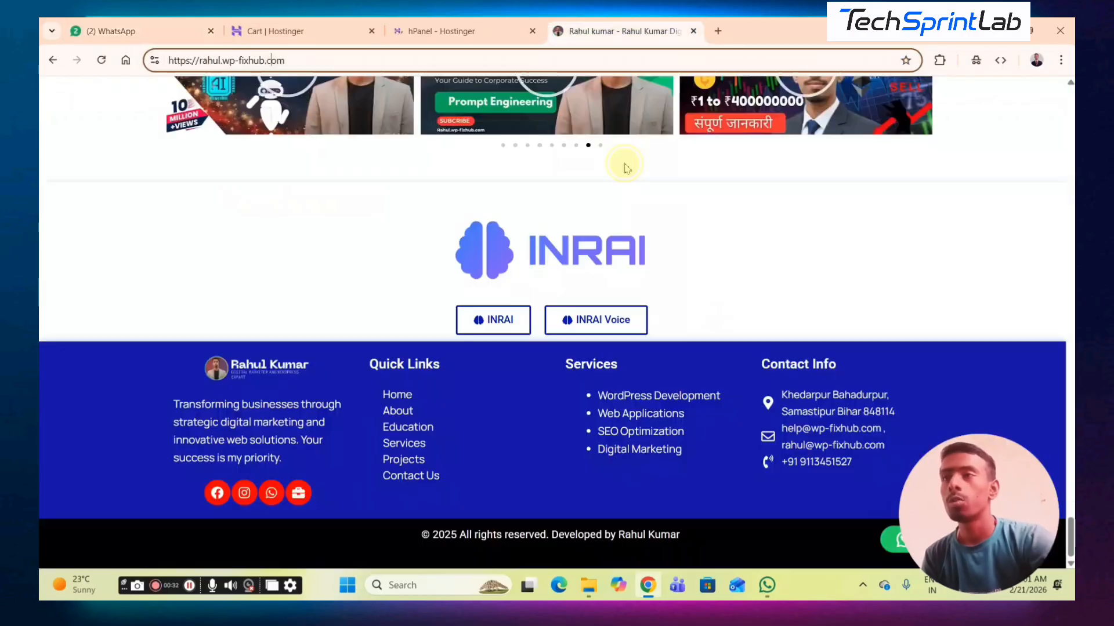
scroll(590, 410, up, 10)
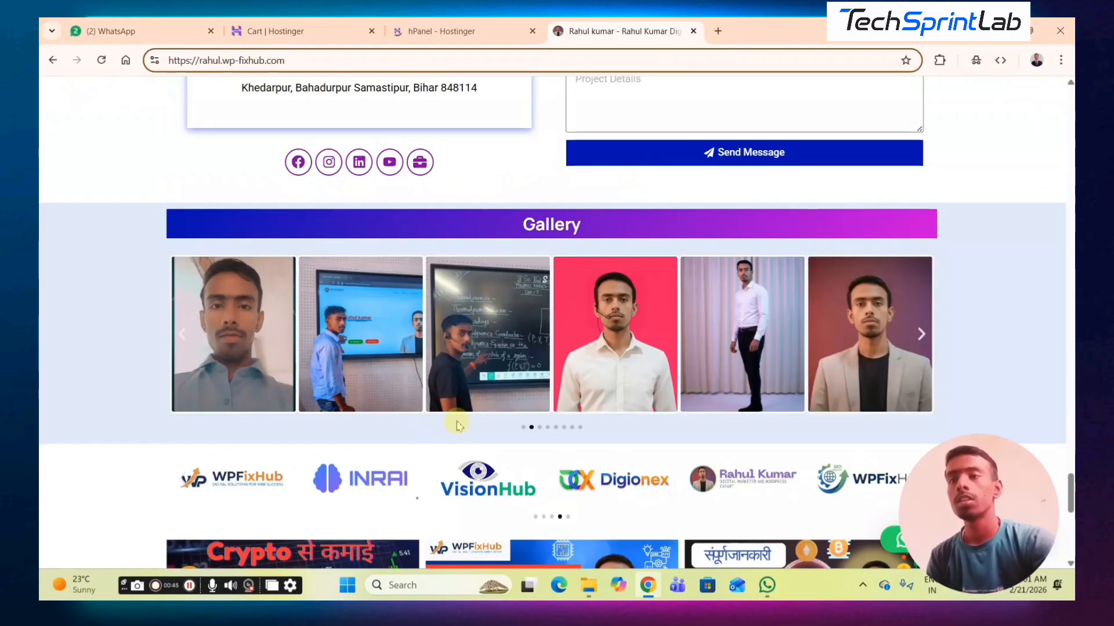
click(324, 30)
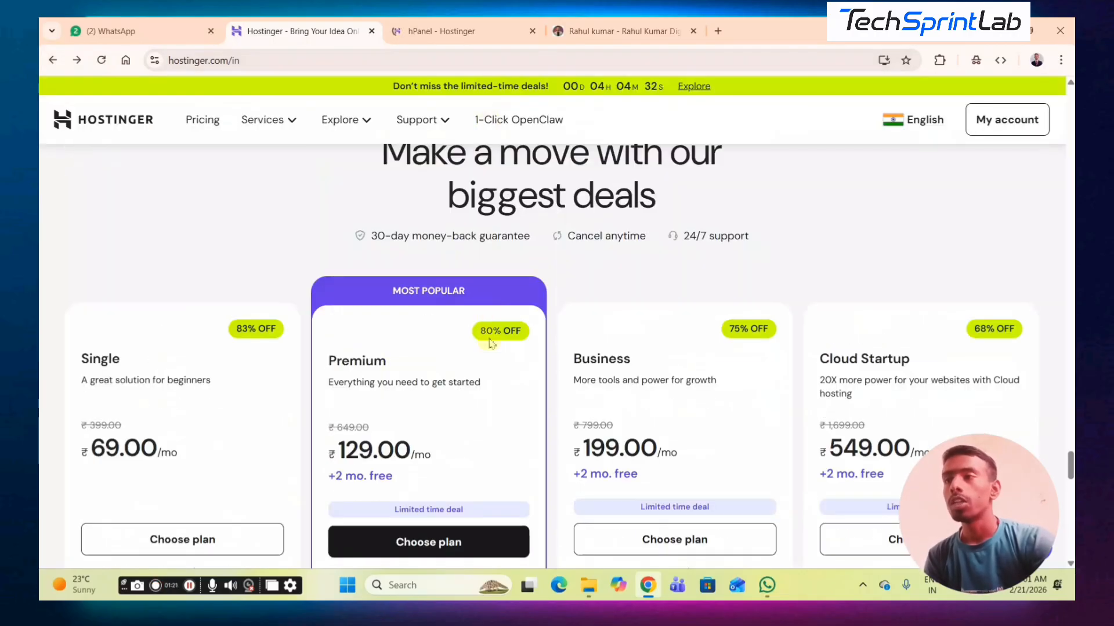
- Review the Premium plan's 80% OFF discount and the plan prices, then switch to the hPanel tab
drag(482, 334, 523, 331)
click(487, 349)
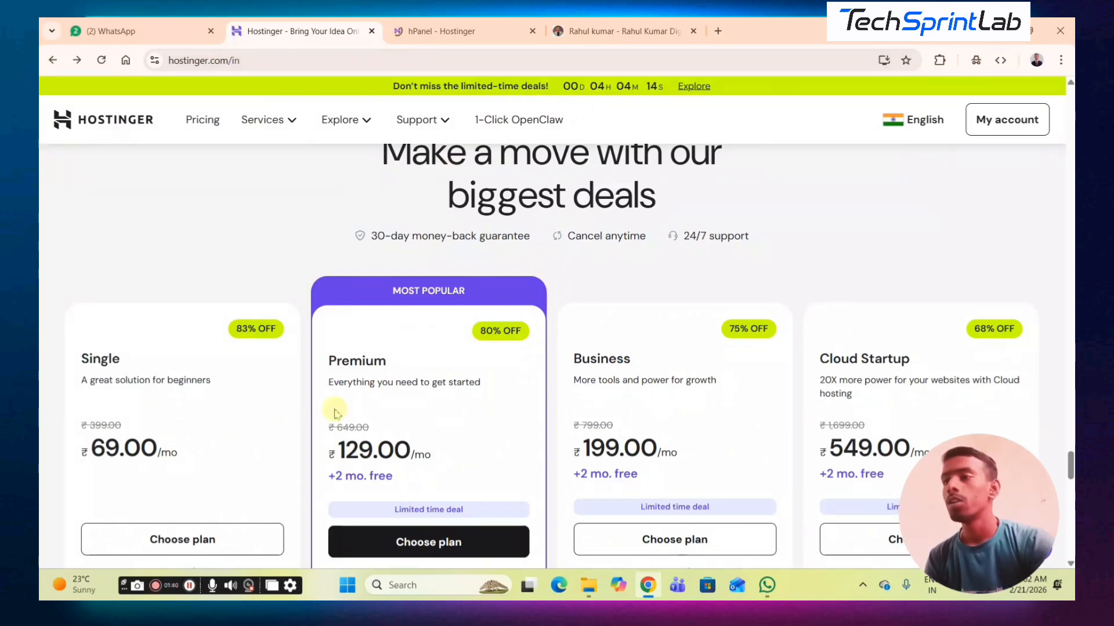
scroll(377, 400, down, 1)
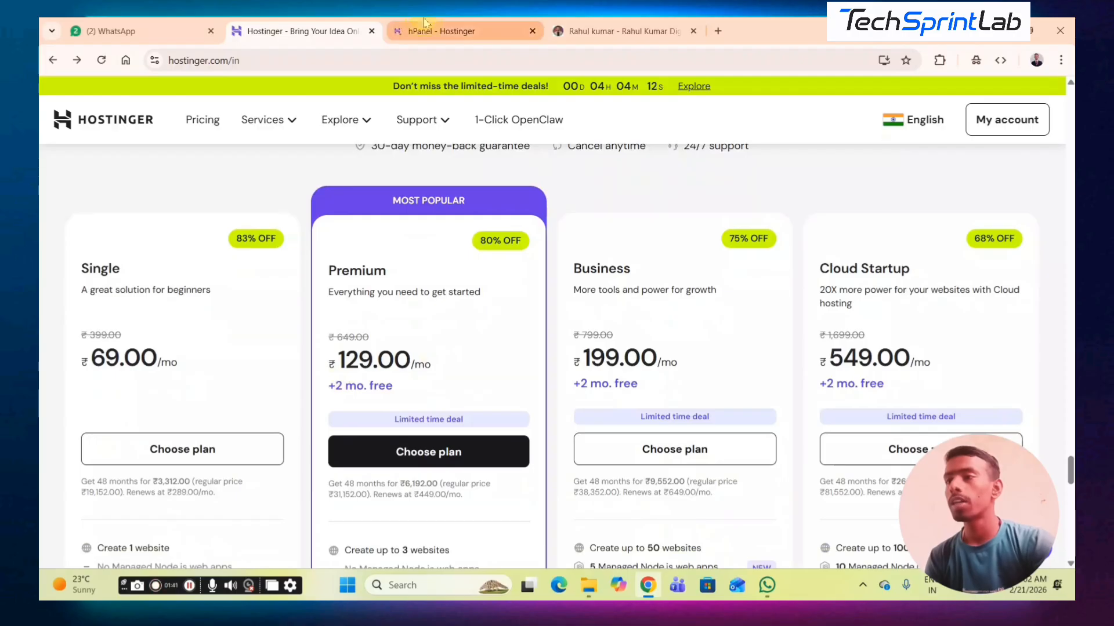
click(424, 26)
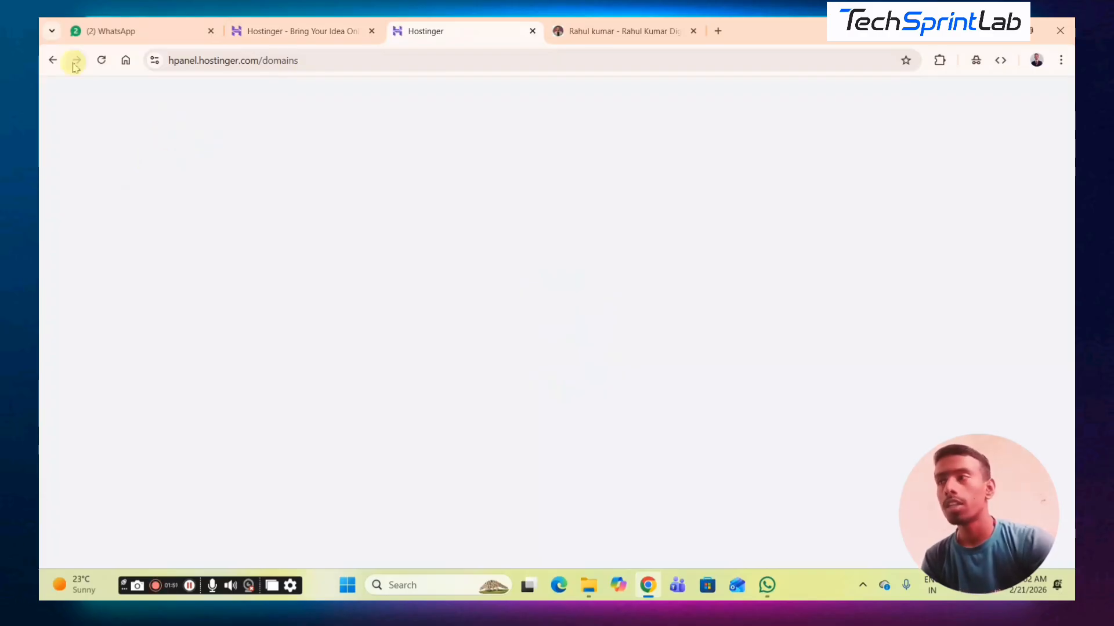
- Browse hPanel's Domain portfolio and the Get a new domain page
click(52, 60)
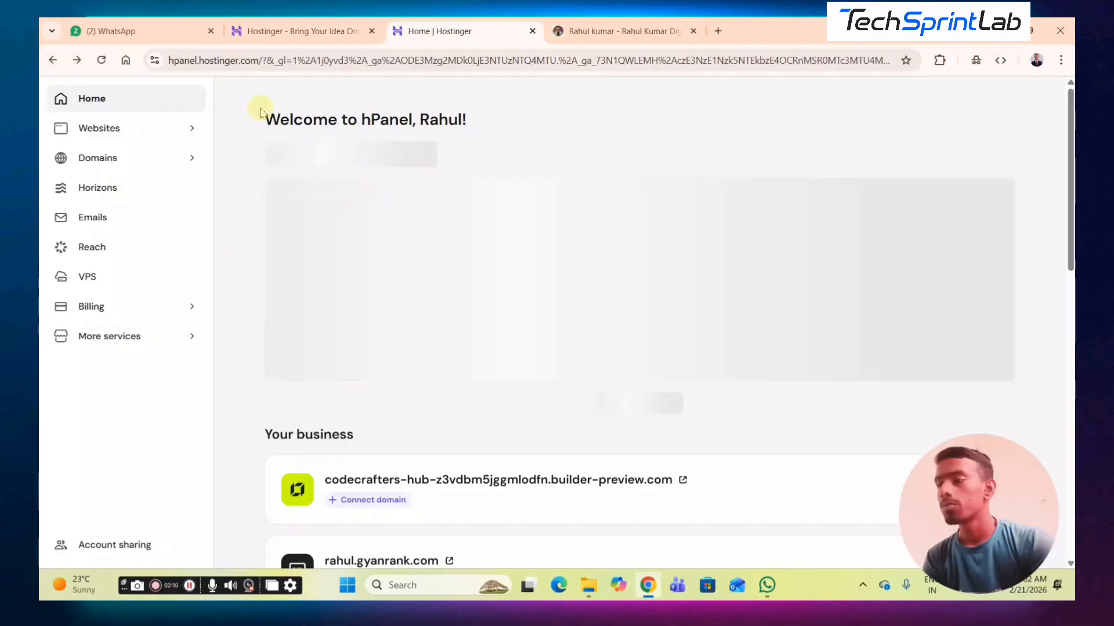
click(138, 165)
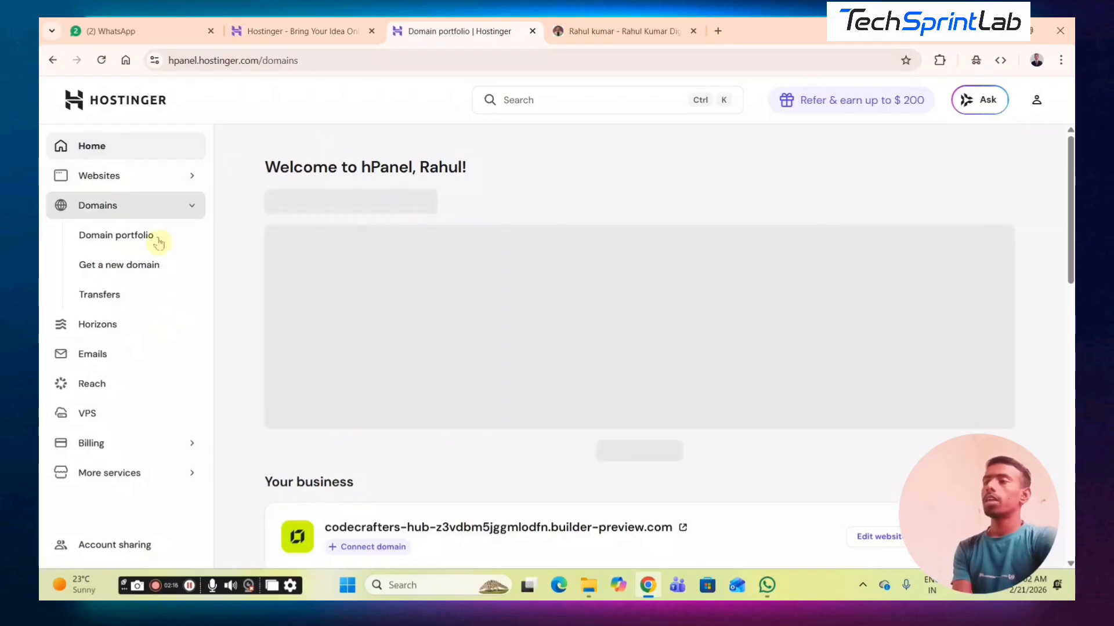
click(155, 238)
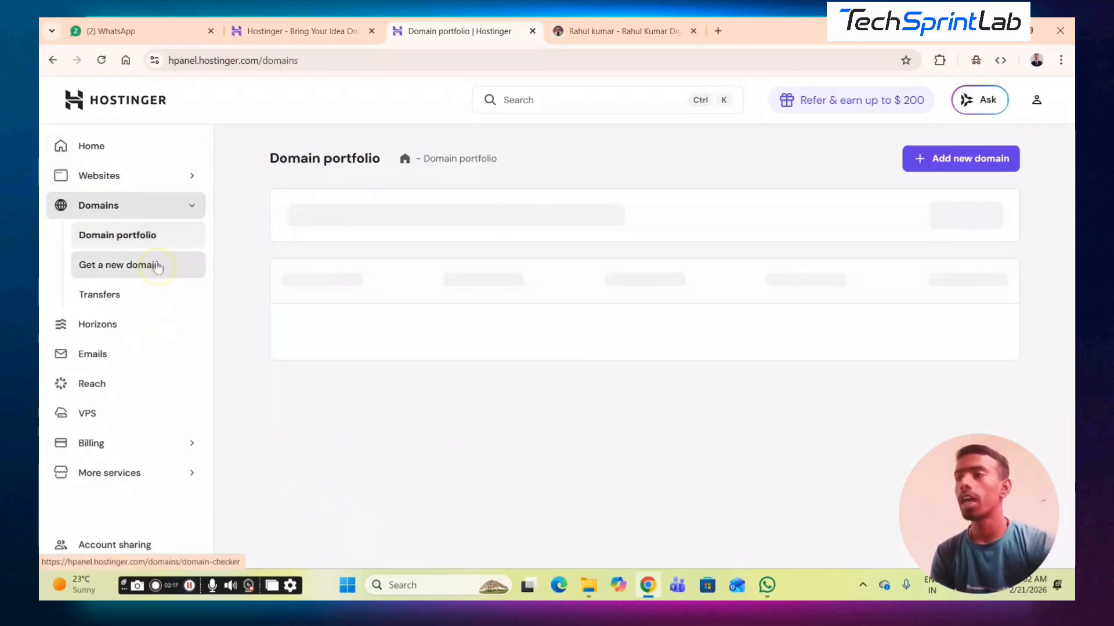
click(158, 265)
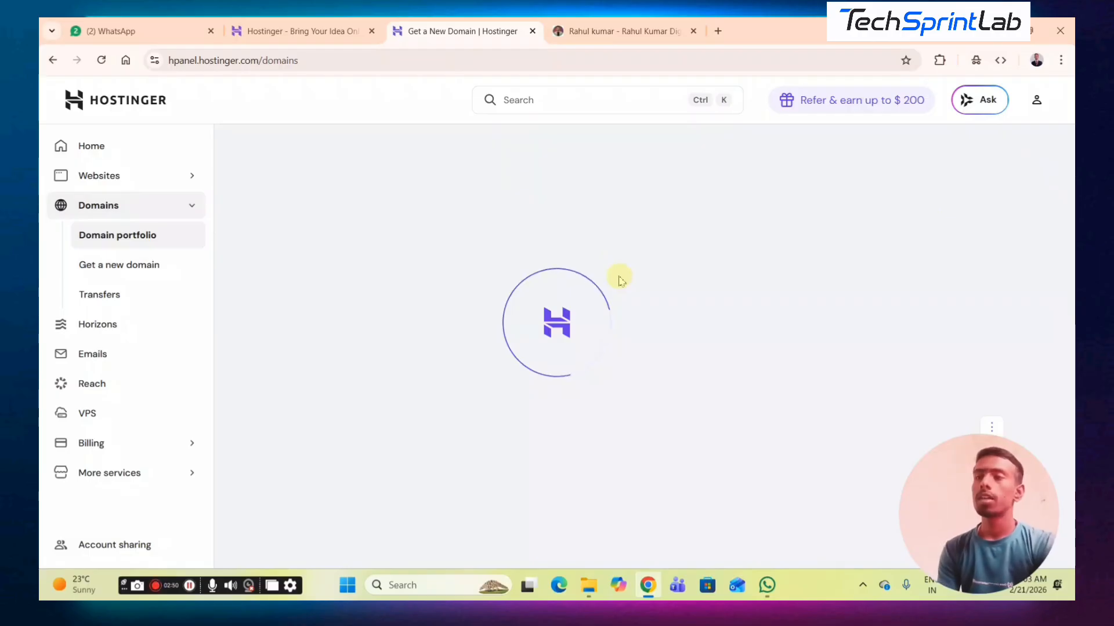
- Open the Websites list and scroll through the account's Business-plan sites
click(132, 189)
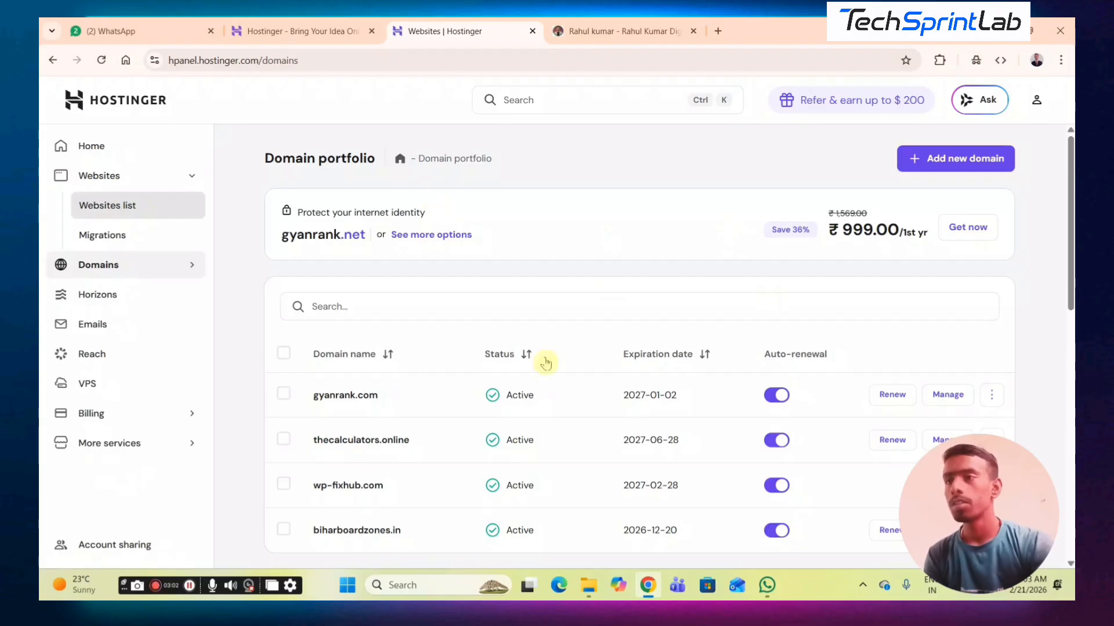
scroll(547, 363, down, 4)
scroll(584, 234, down, 2)
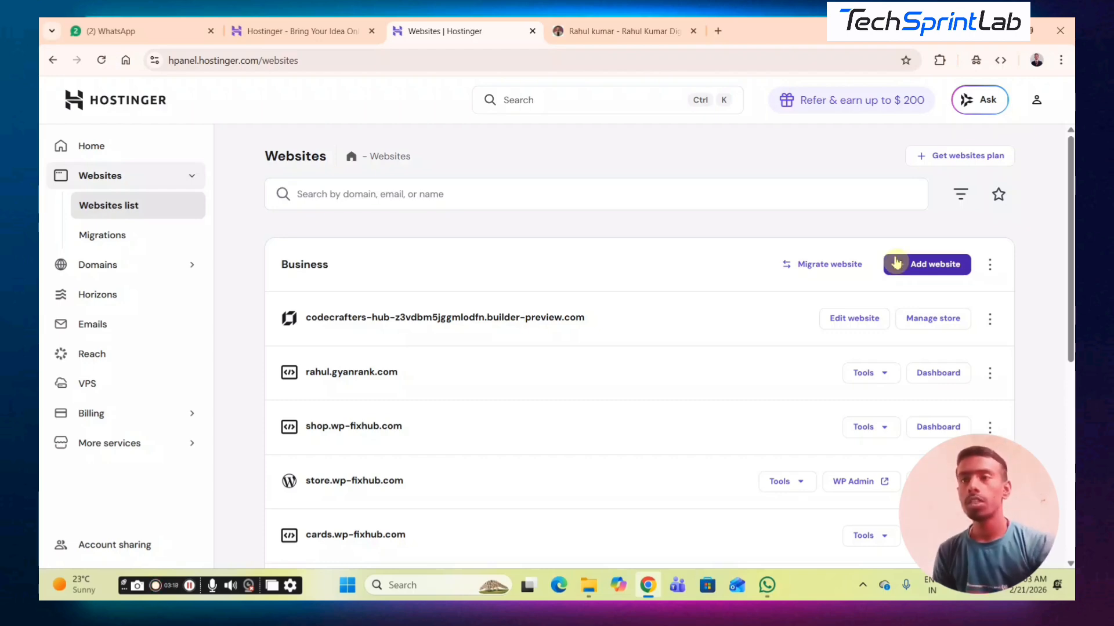
- Choose WordPress from the Add website dropdown to launch the setup wizard
click(918, 259)
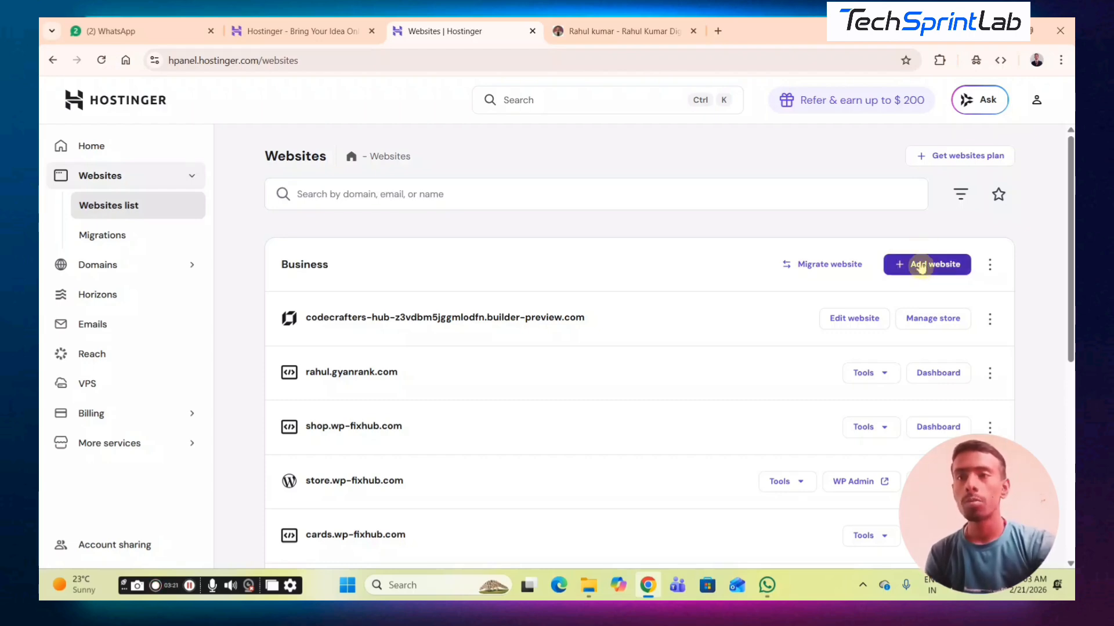
click(951, 269)
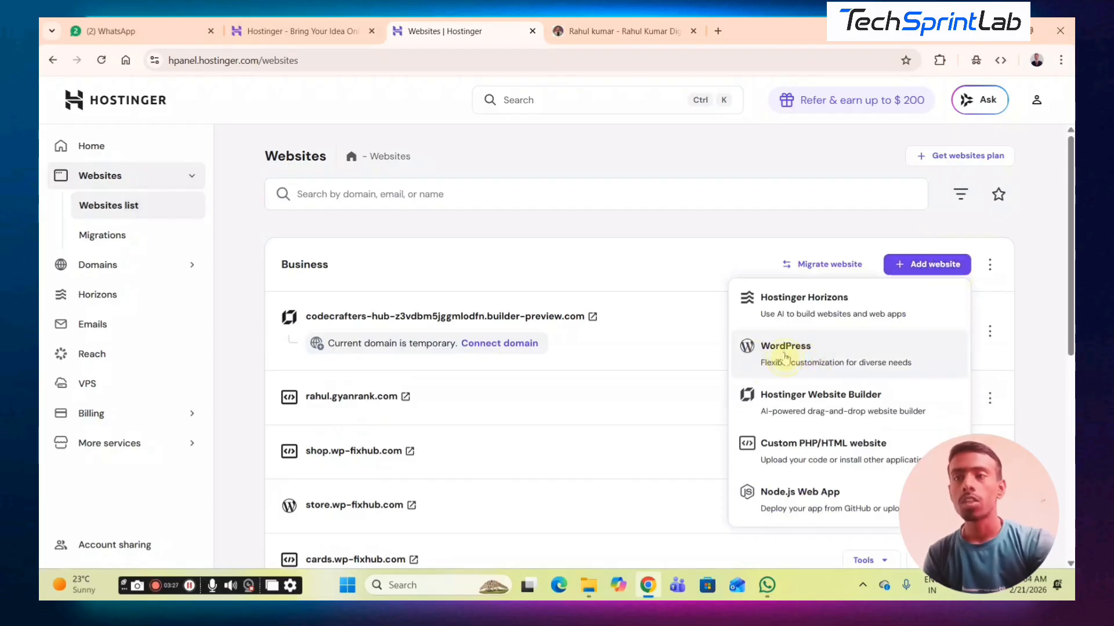
click(783, 355)
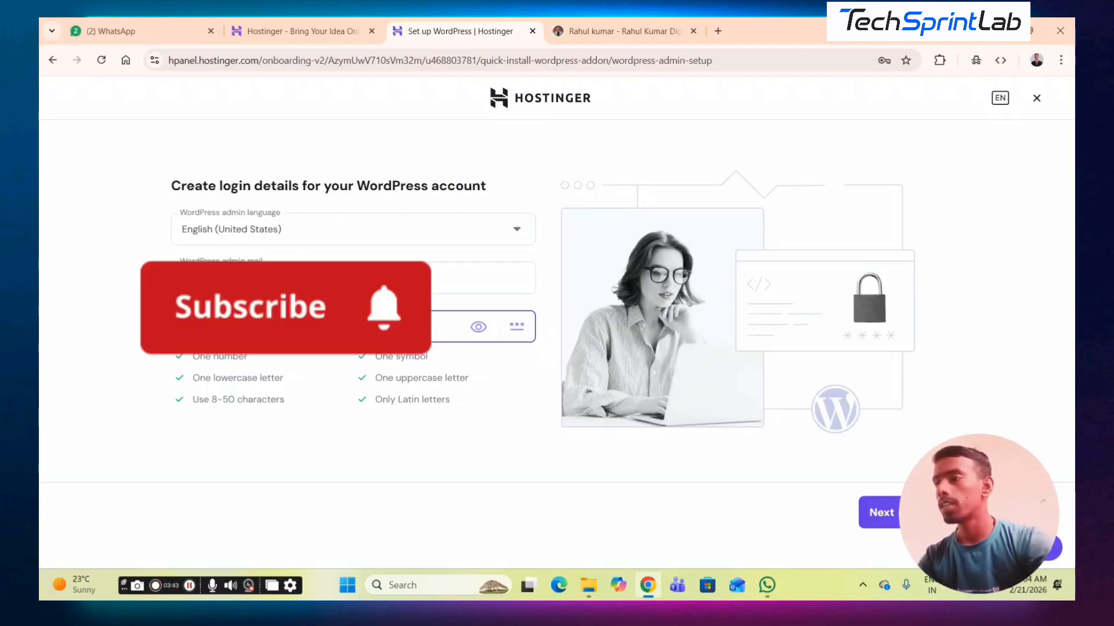
- Replace the prefilled WordPress admin password with a new one and submit the login details
click(478, 329)
click(479, 330)
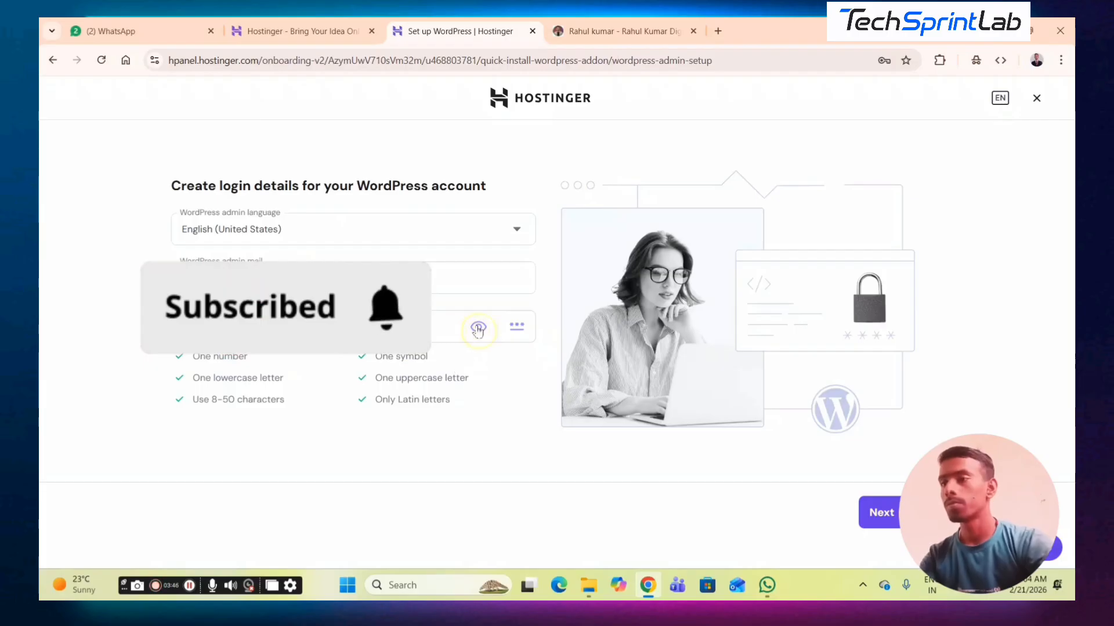
drag(266, 327, 137, 318)
key(BackSpace)
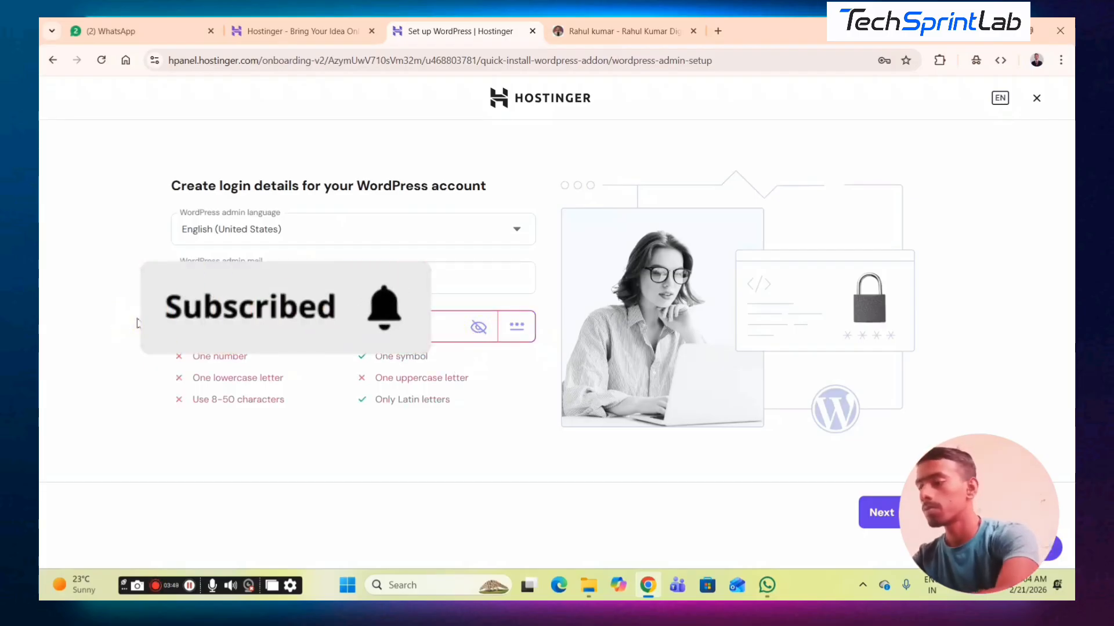
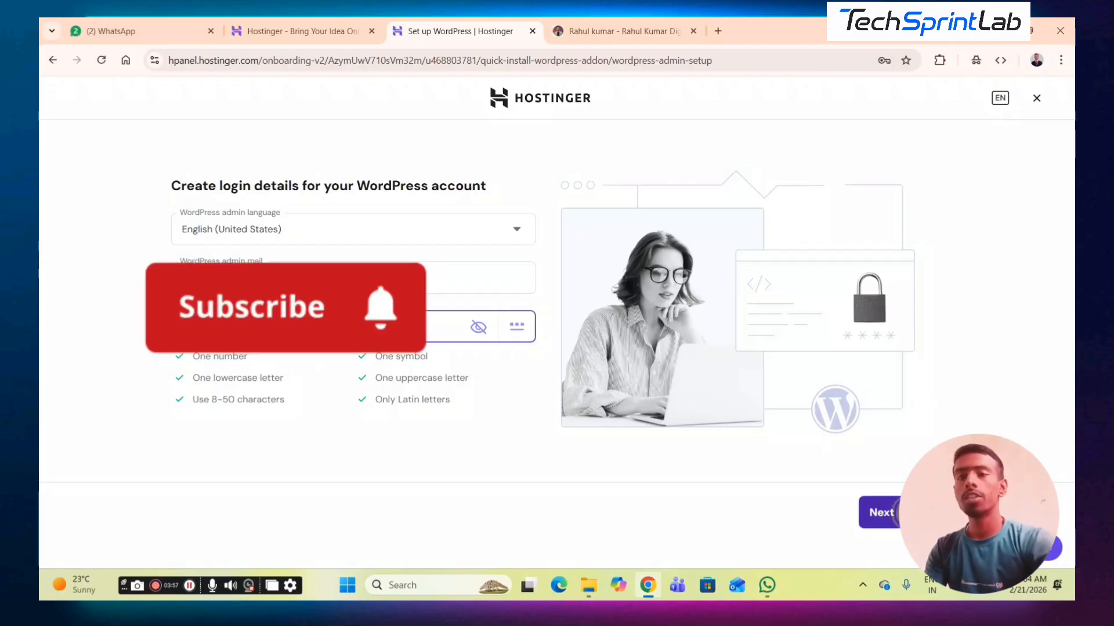
click(908, 513)
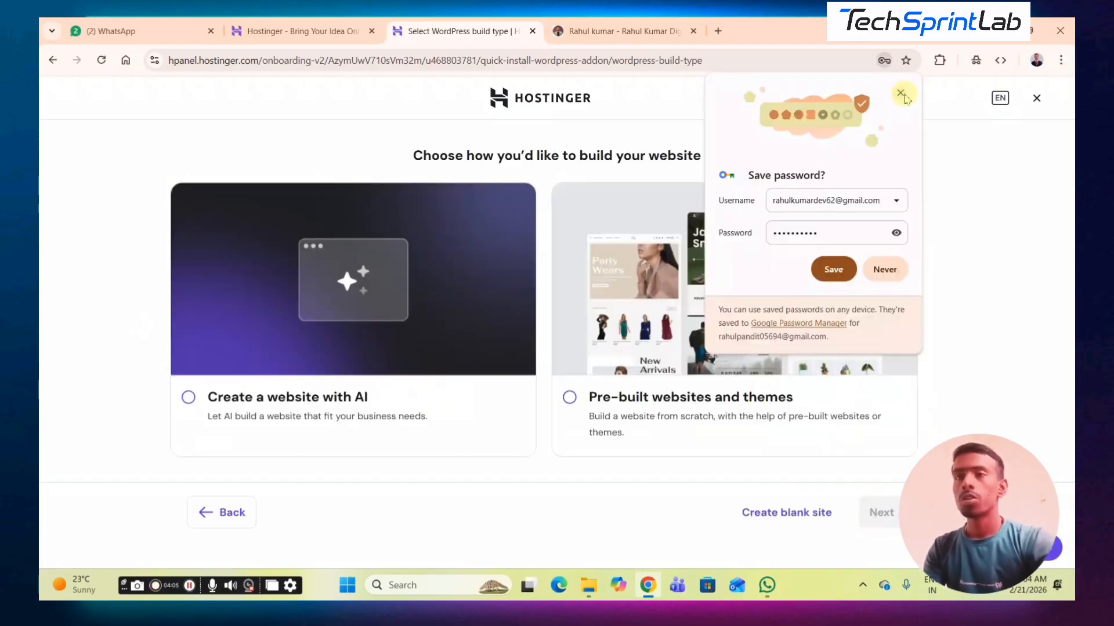
- Dismiss Chrome's save-password bubble and choose Create blank site
click(901, 94)
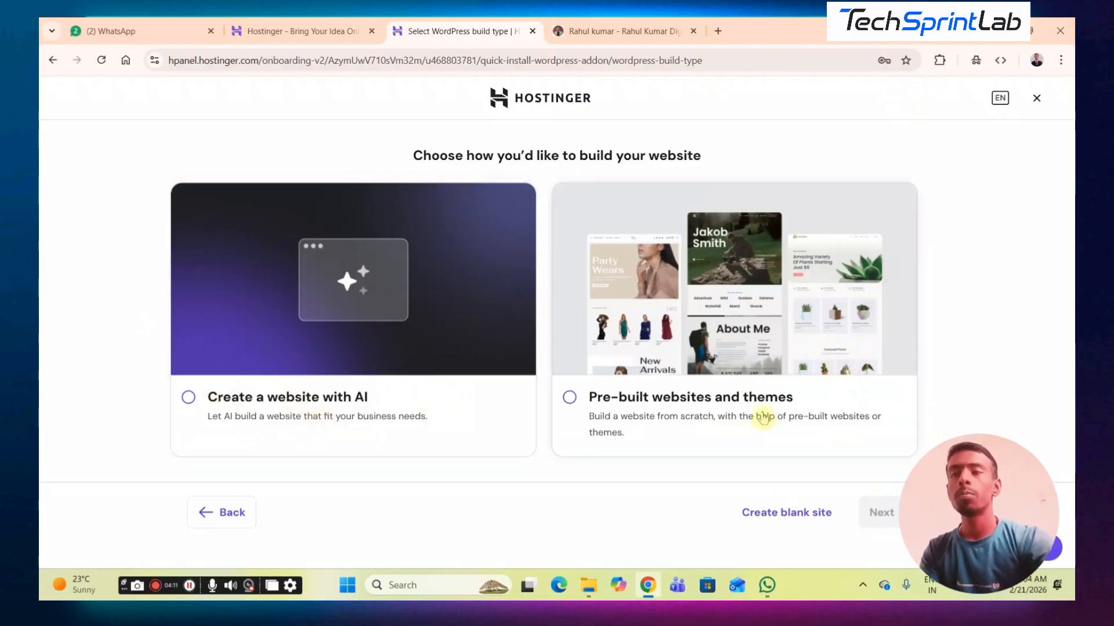
click(795, 518)
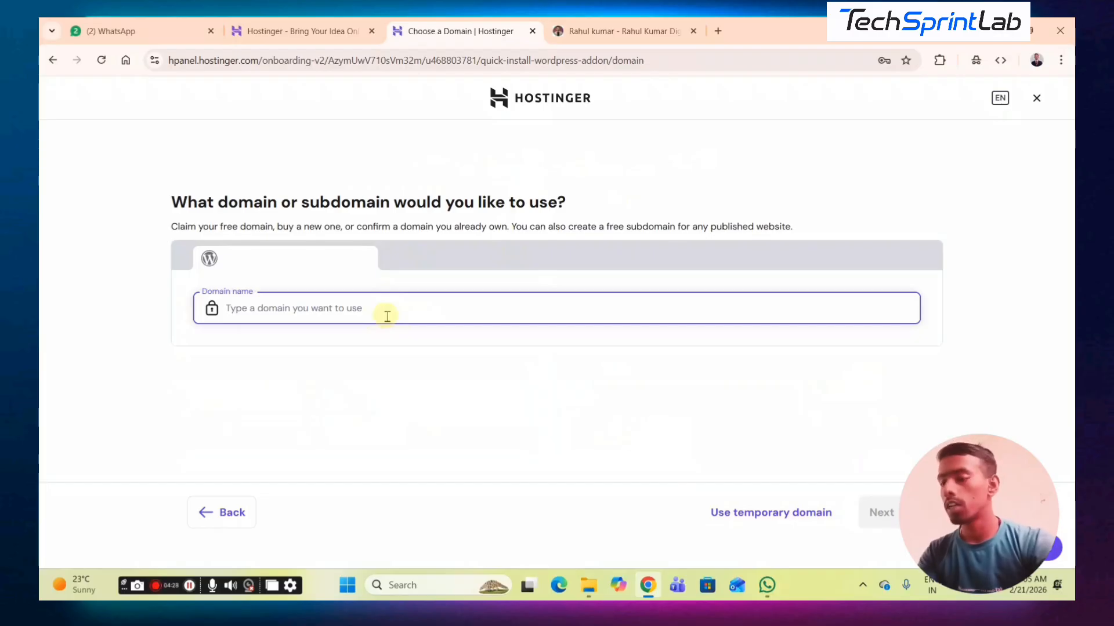
- Enter wp-fixhub.c, pick the staging.wp-fixhub.com suggestion, then use a temporary domain instead
text(wp-fix)
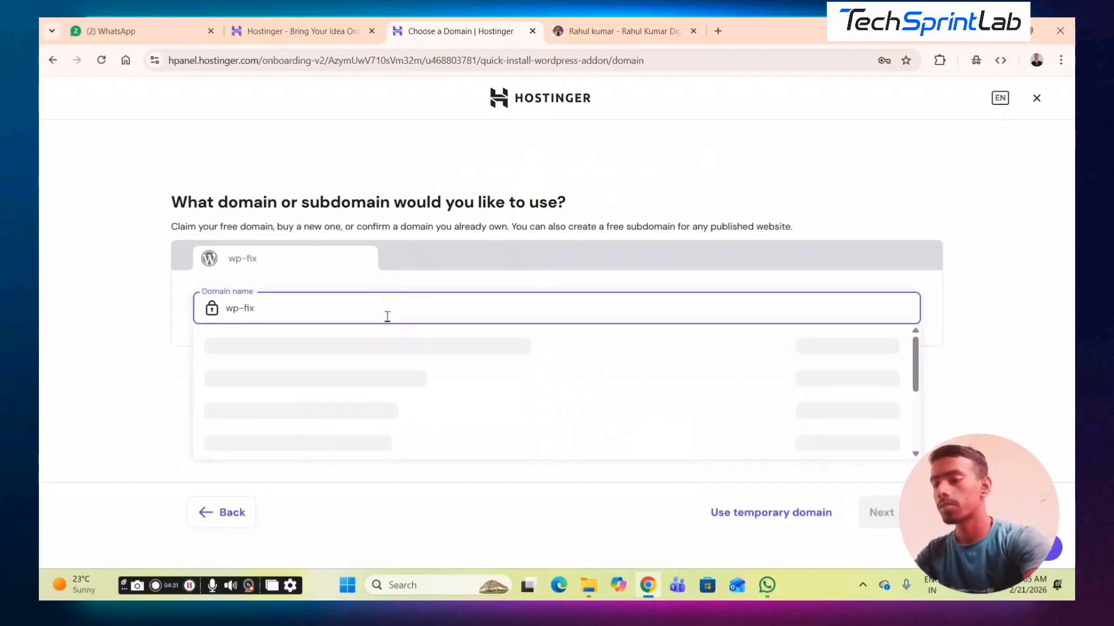
text(hub)
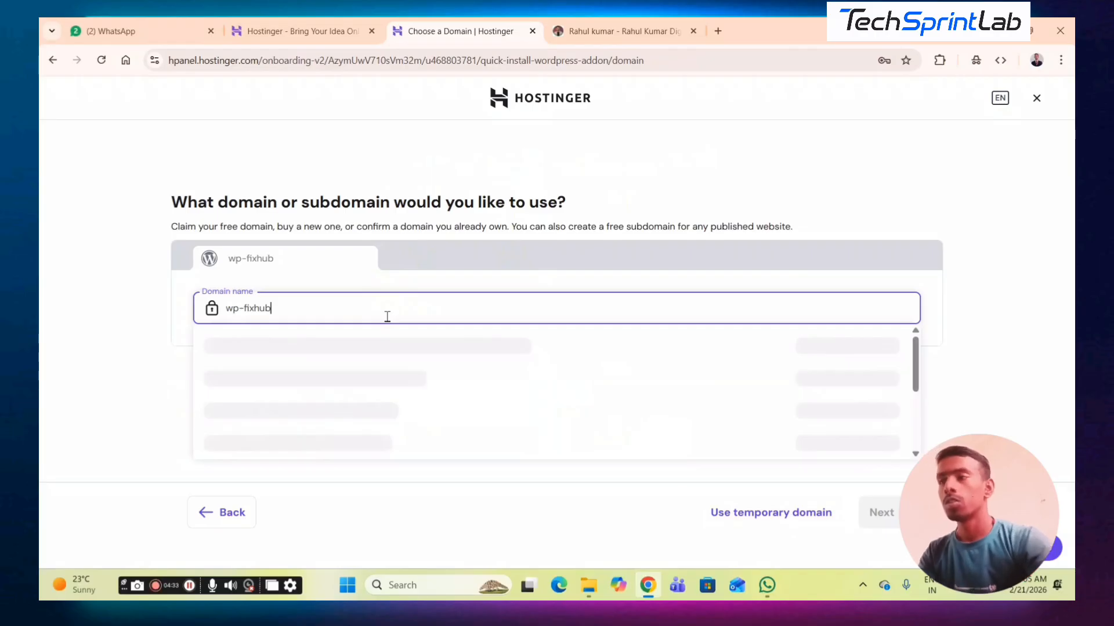
text(.com)
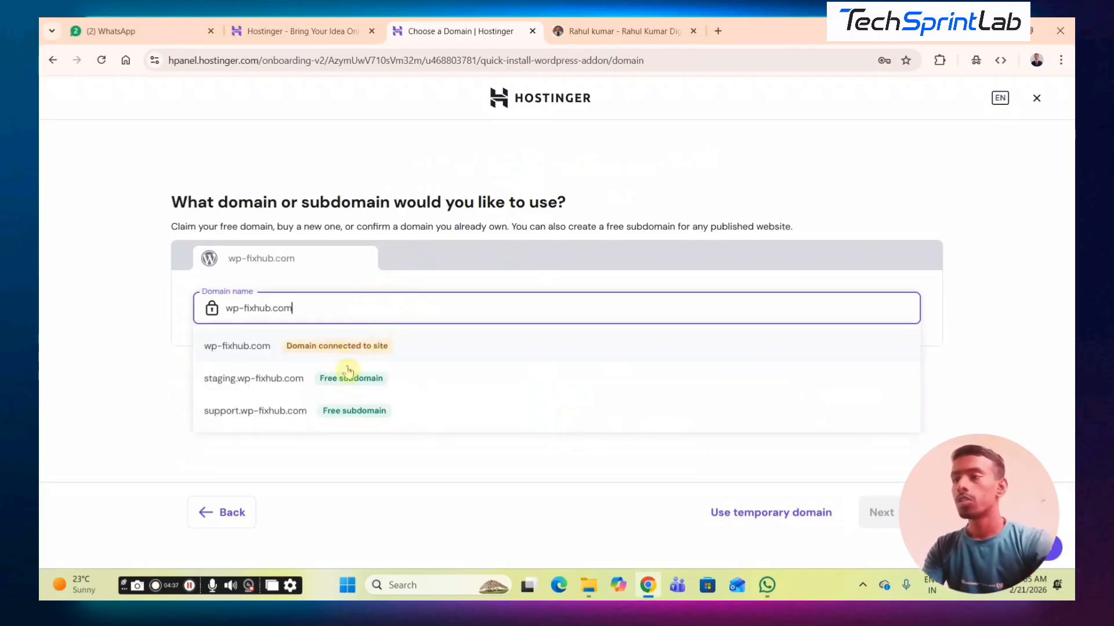
click(288, 380)
click(750, 527)
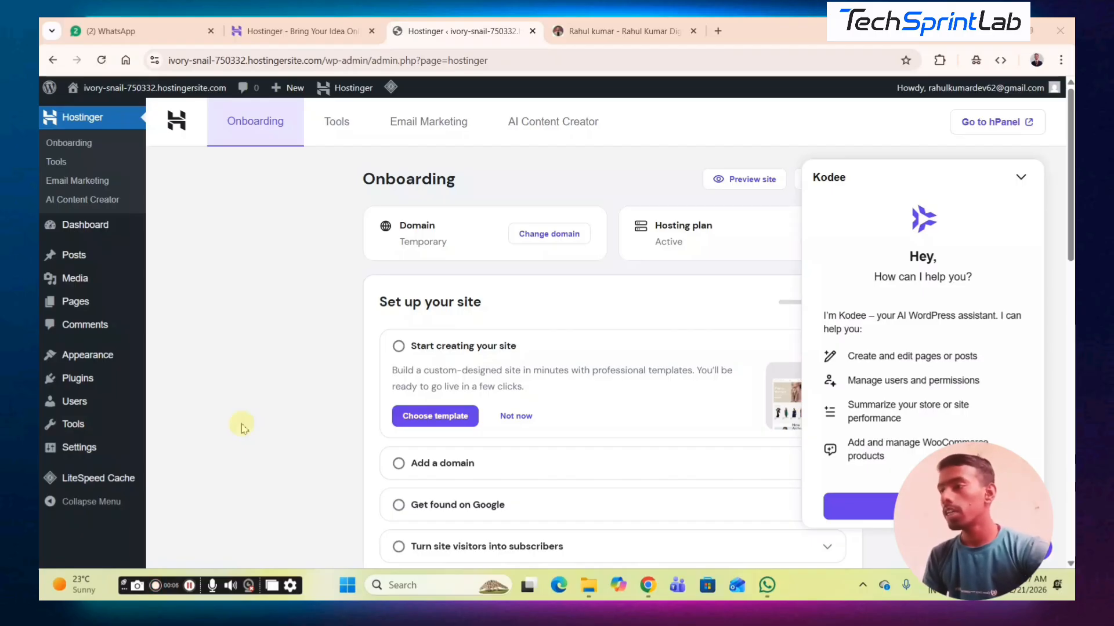
- Choose Visit Site from the admin bar's site-name menu
mouse_move(100, 359)
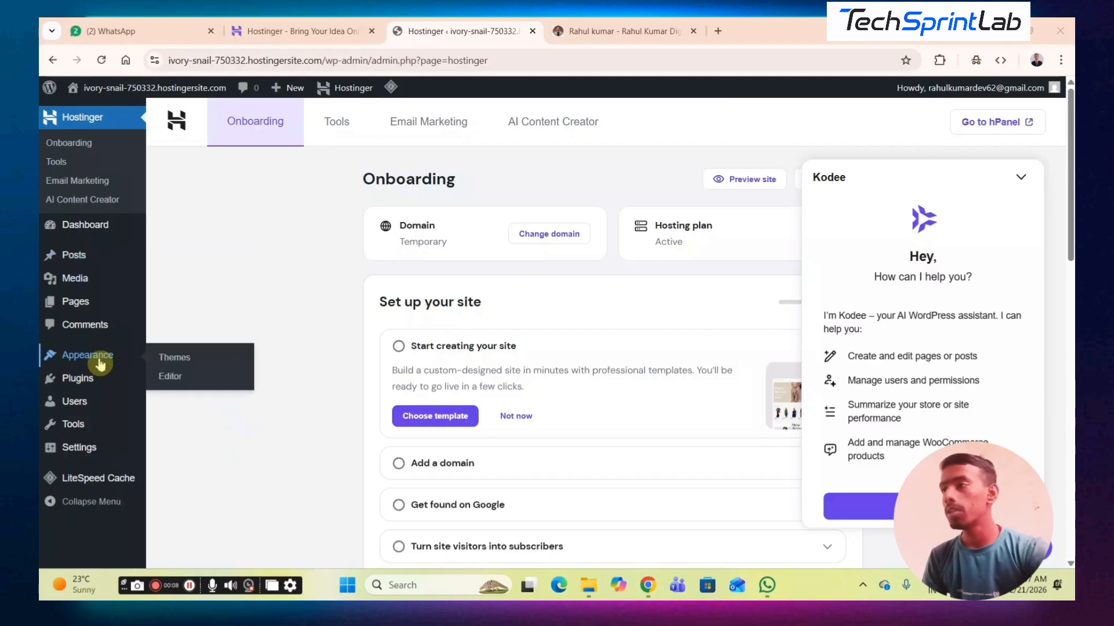
mouse_move(100, 86)
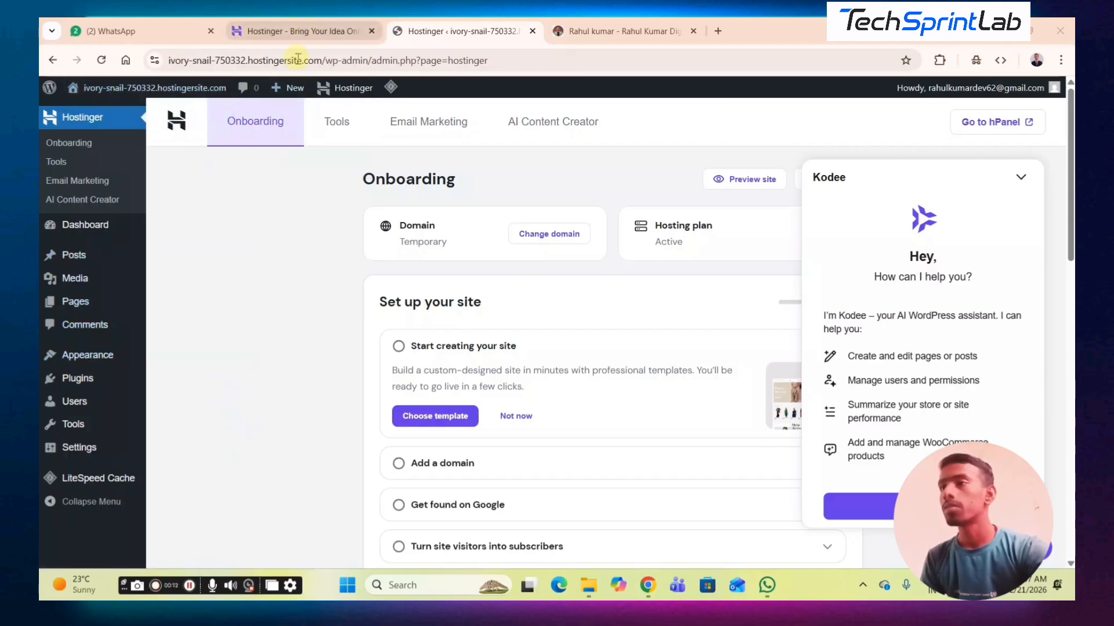
click(185, 92)
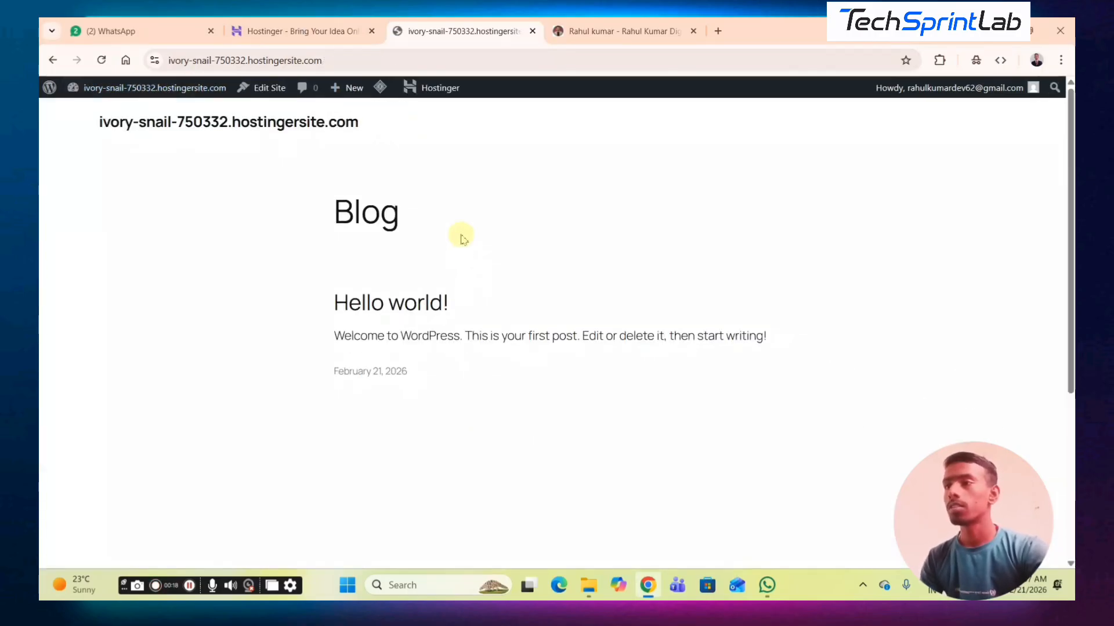
- Duplicate the new site's browser tab
click(293, 30)
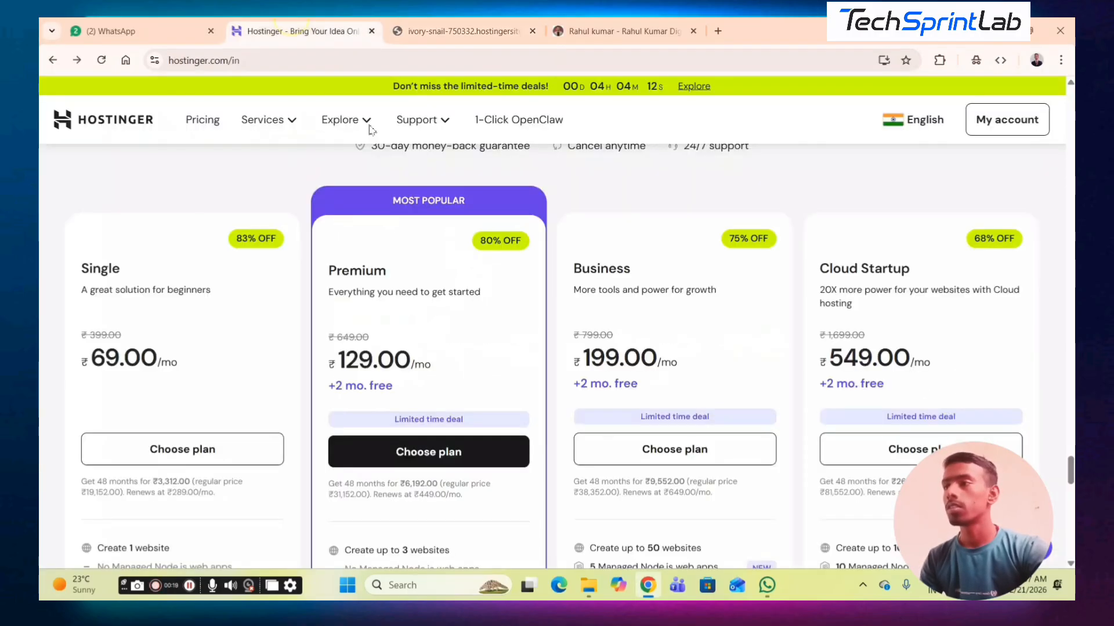
click(464, 22)
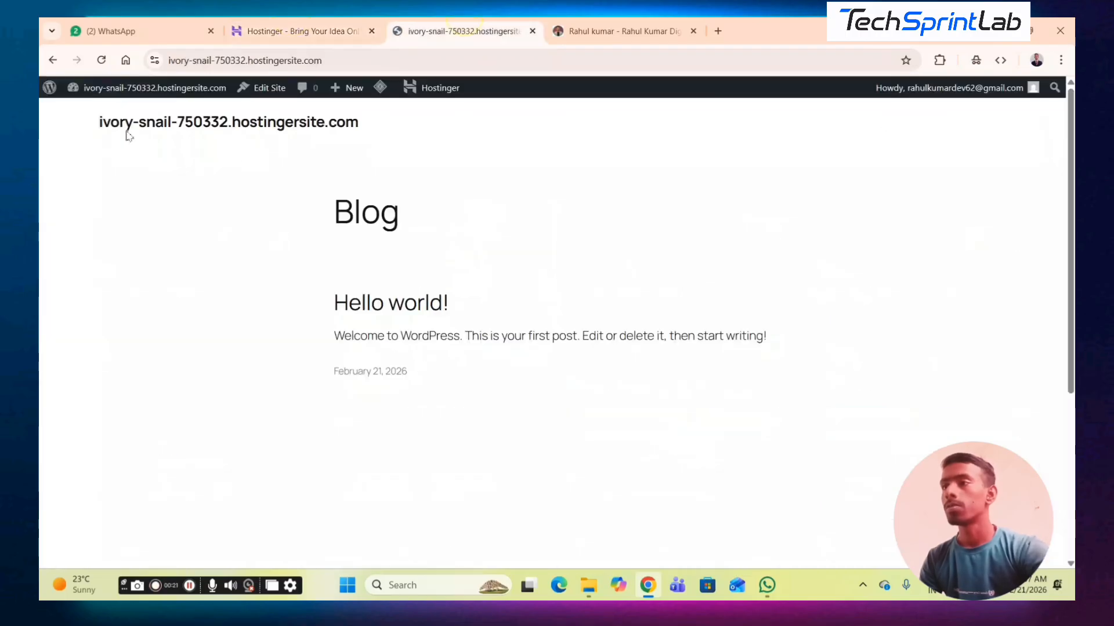
right_click(503, 26)
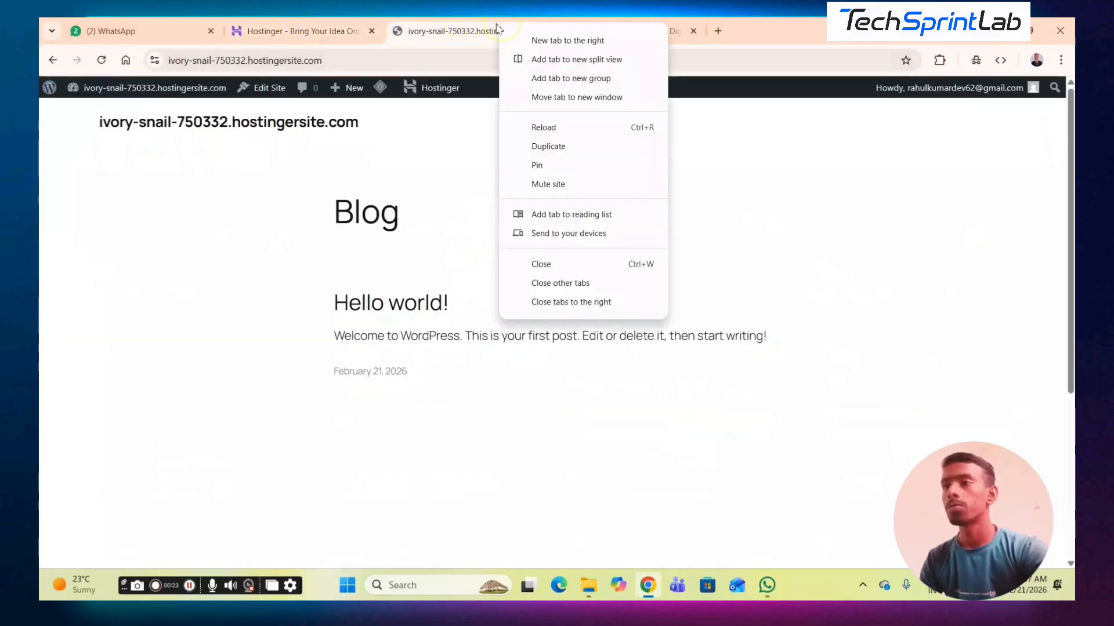
click(567, 149)
- In the original tab, load the WordPress admin Dashboard from the WordPress logo menu
click(421, 36)
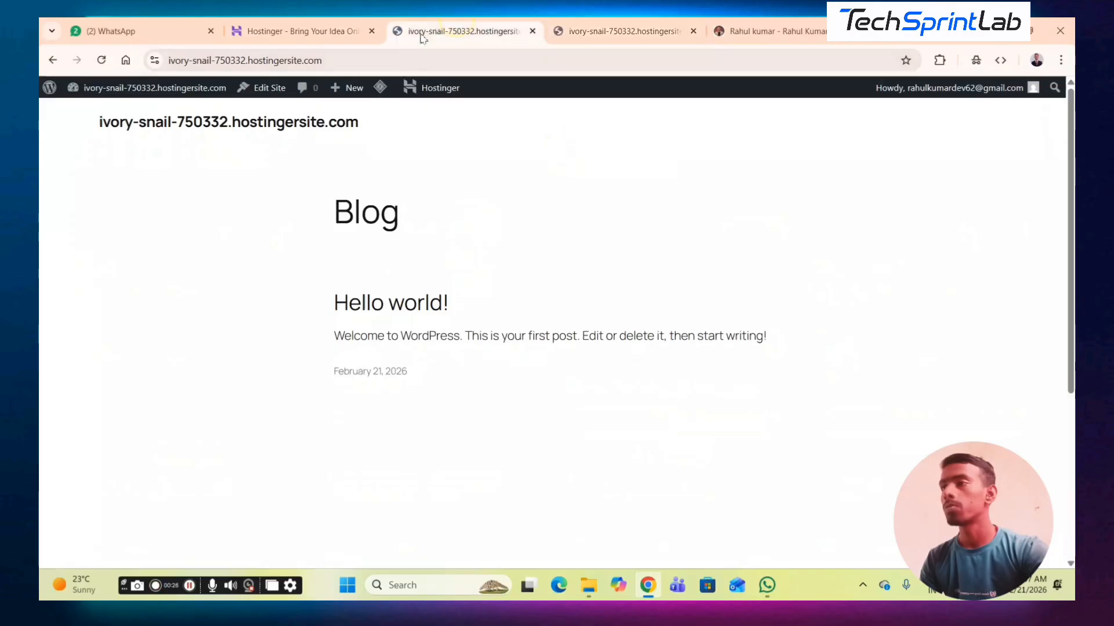
mouse_move(49, 88)
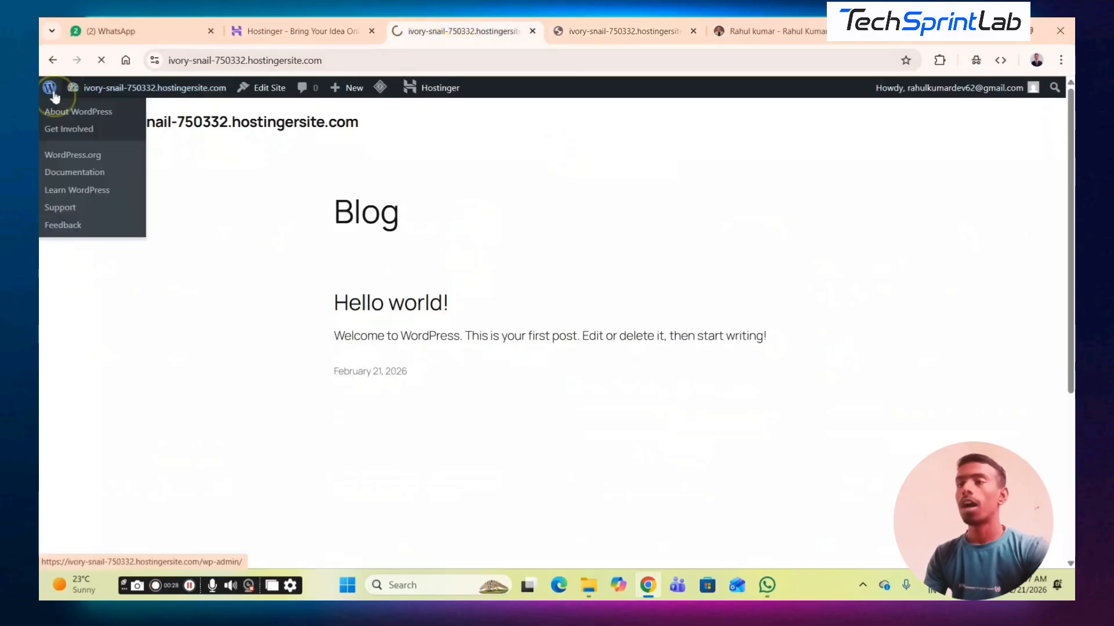
click(57, 110)
click(421, 117)
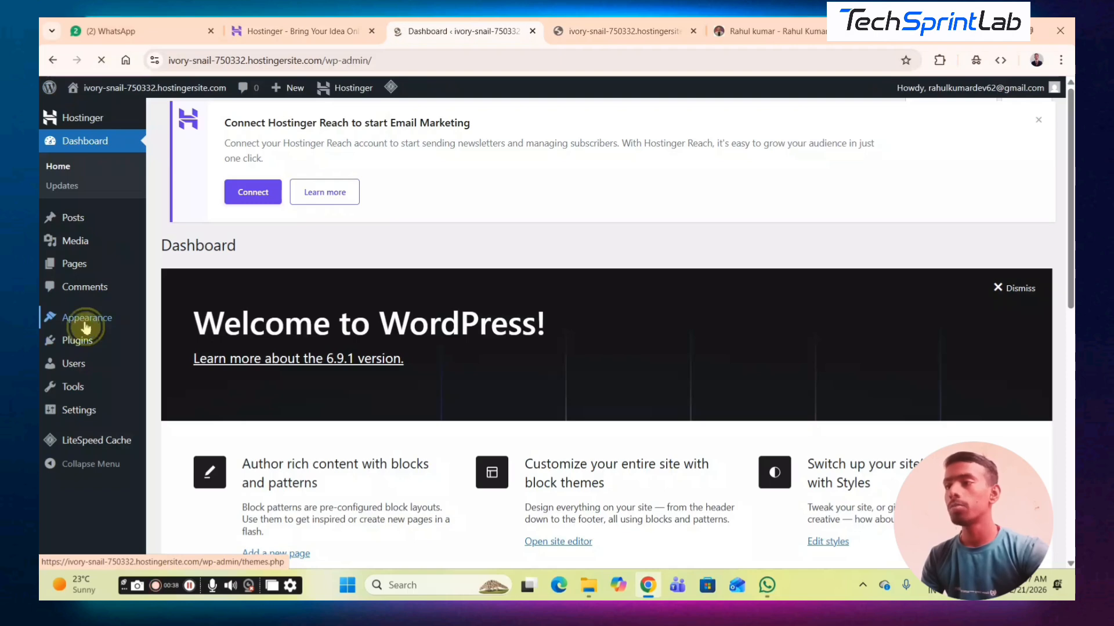
- From Appearance > Themes, hide the Kodee panel, then install and activate the Astra theme
mouse_move(86, 328)
click(191, 319)
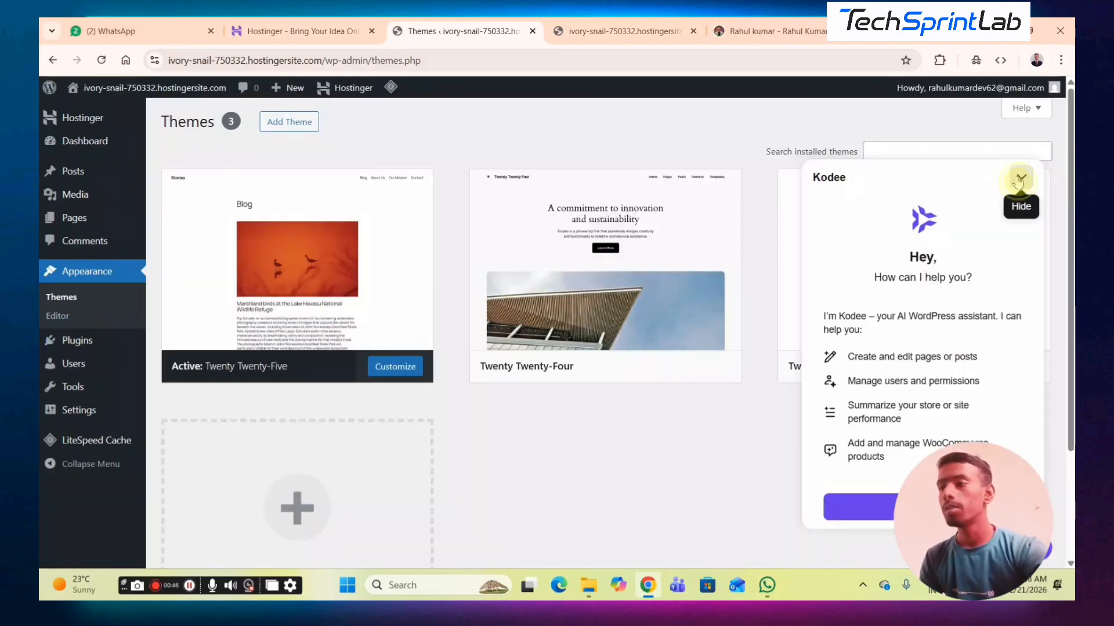
click(1019, 181)
scroll(290, 482, down, 2)
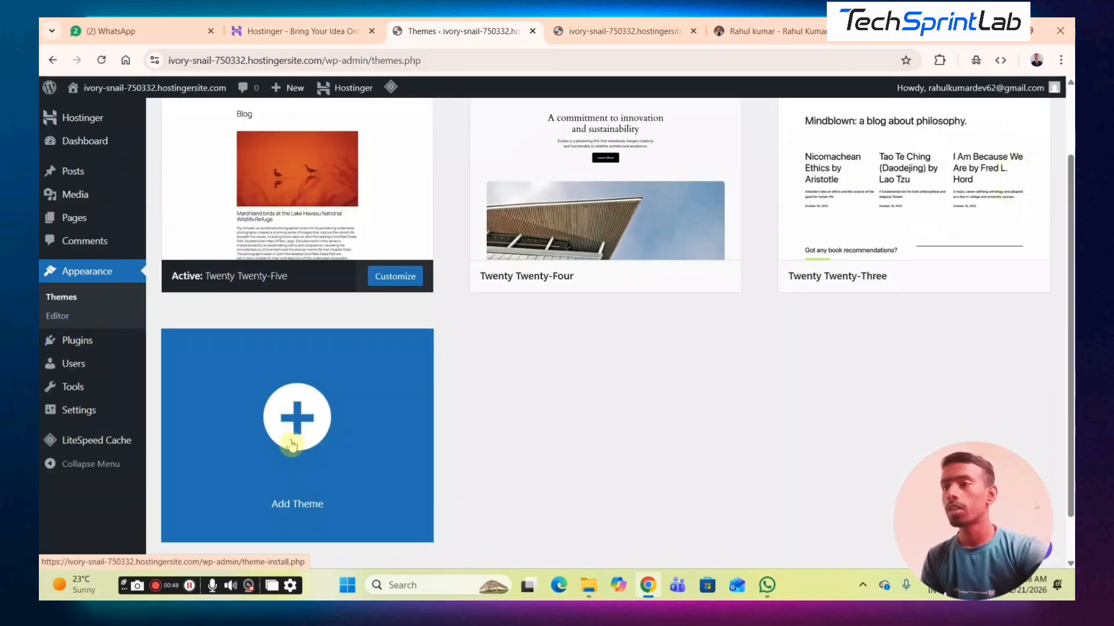
click(283, 436)
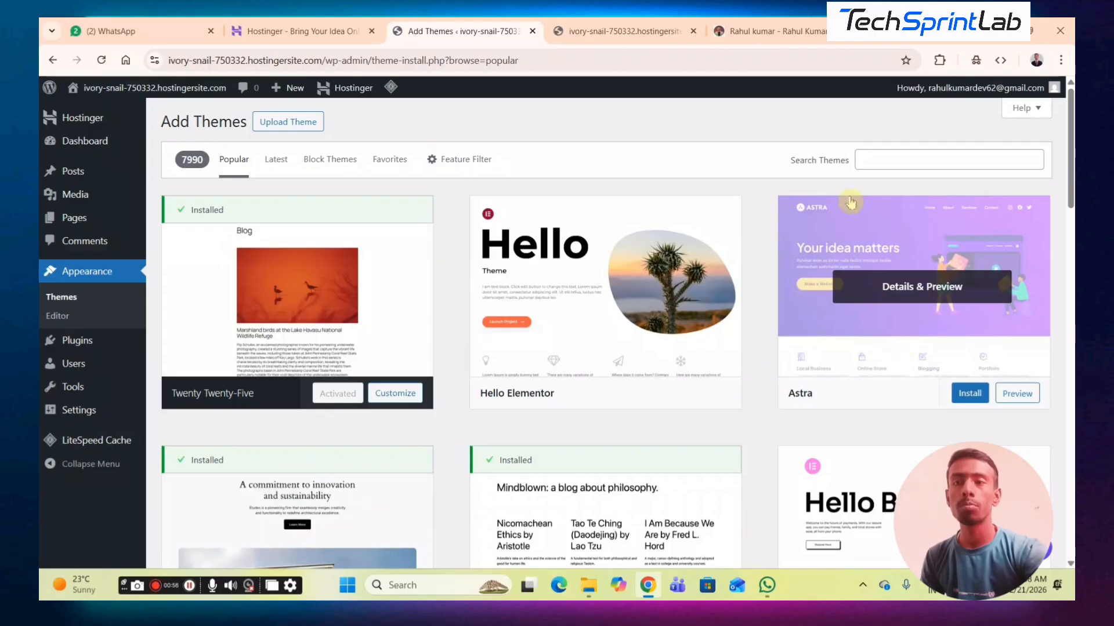
click(967, 398)
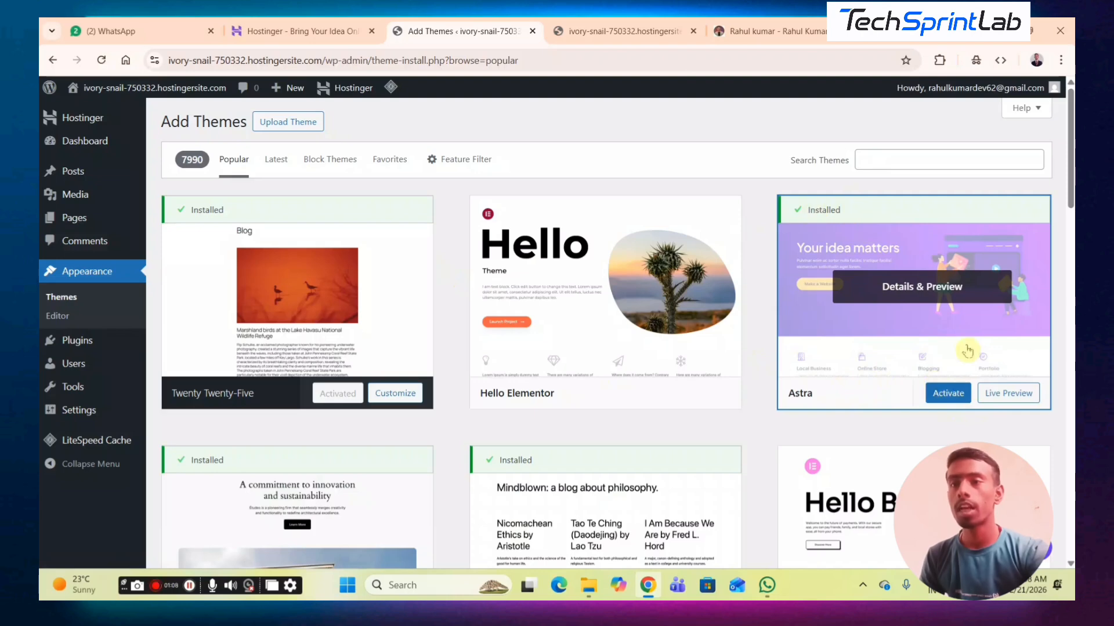
click(948, 398)
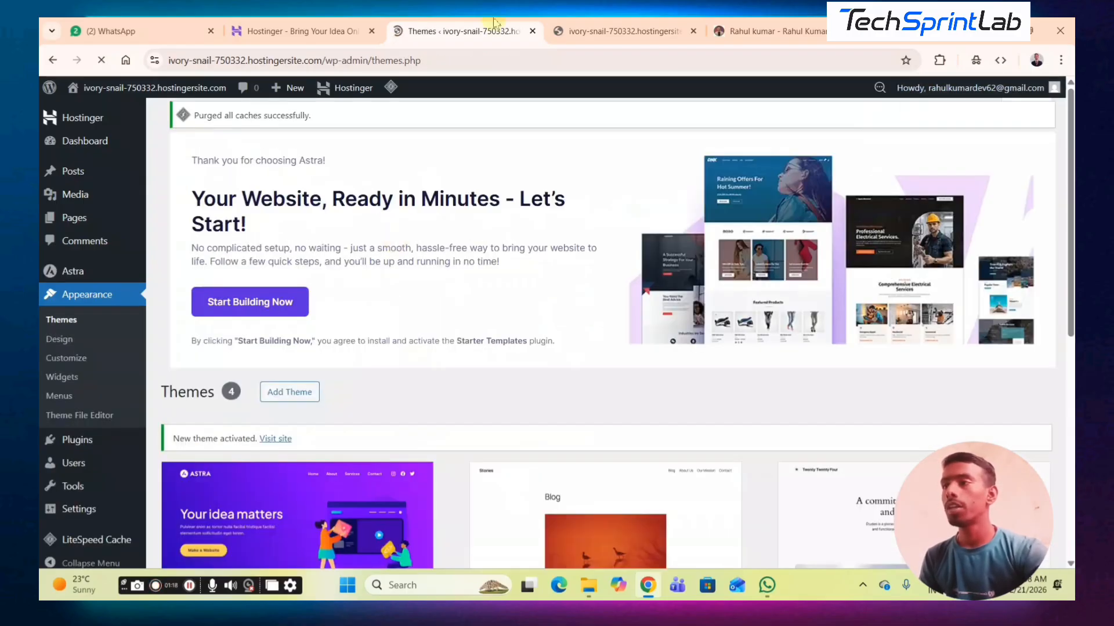
click(595, 25)
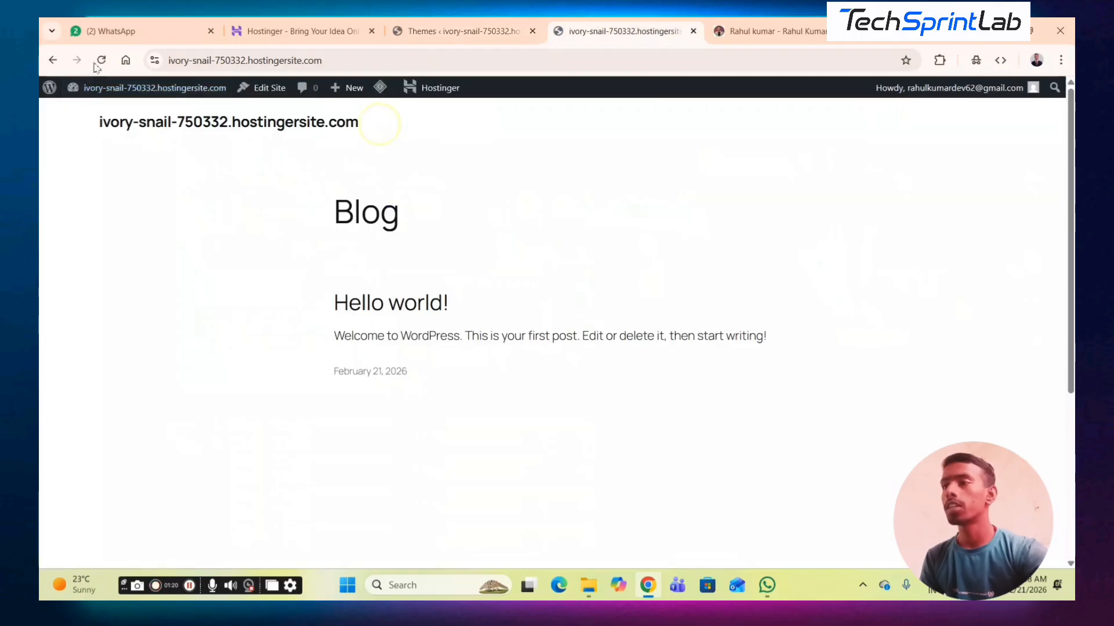
click(100, 61)
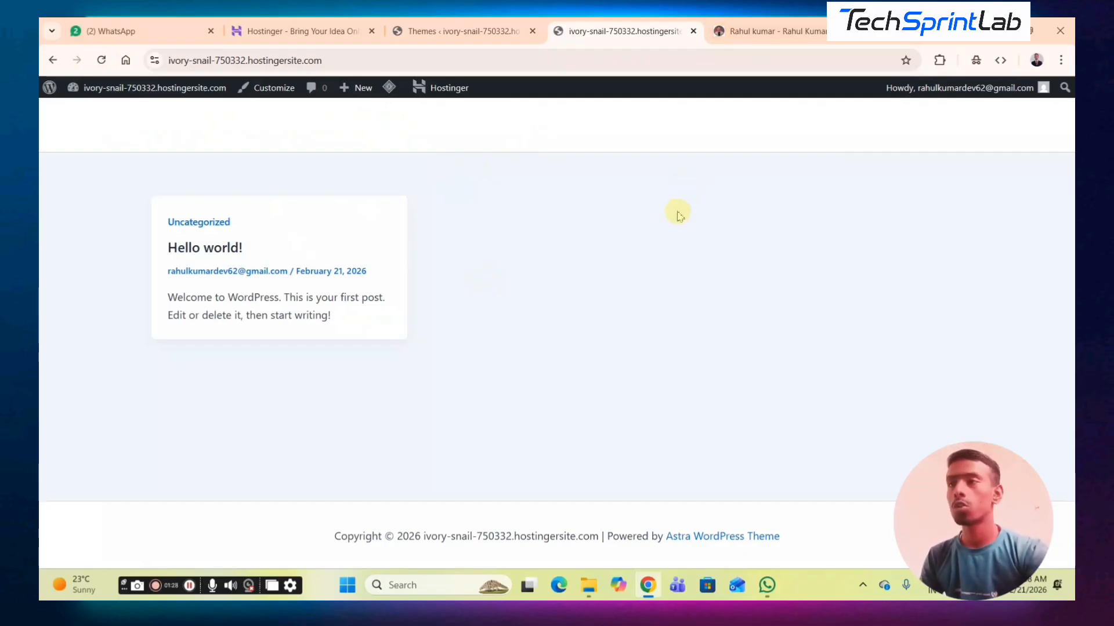
click(438, 22)
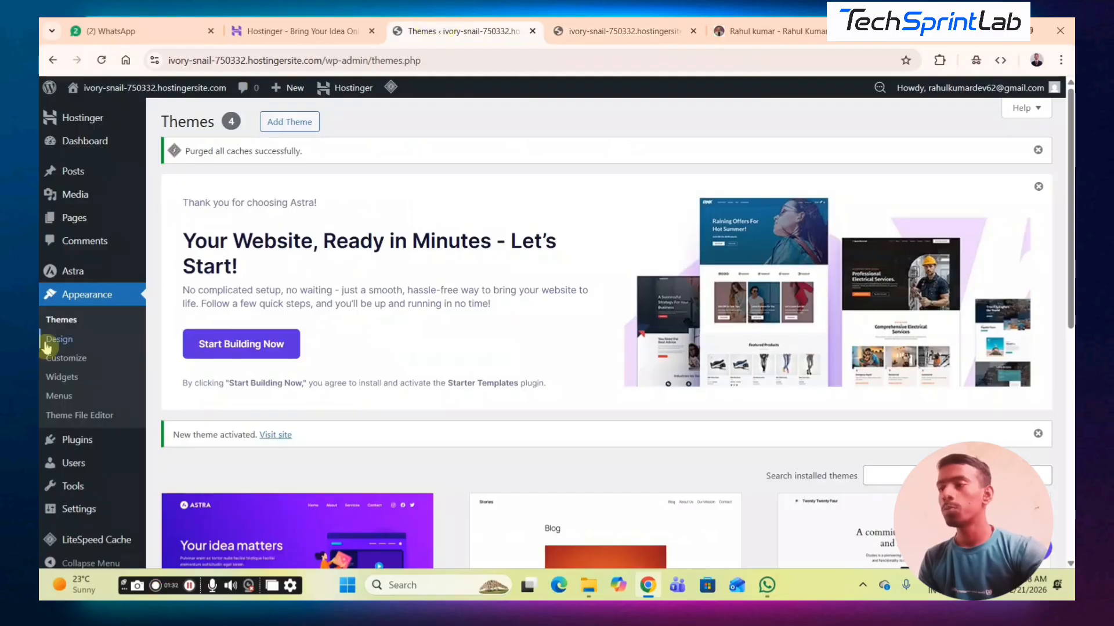
mouse_move(81, 447)
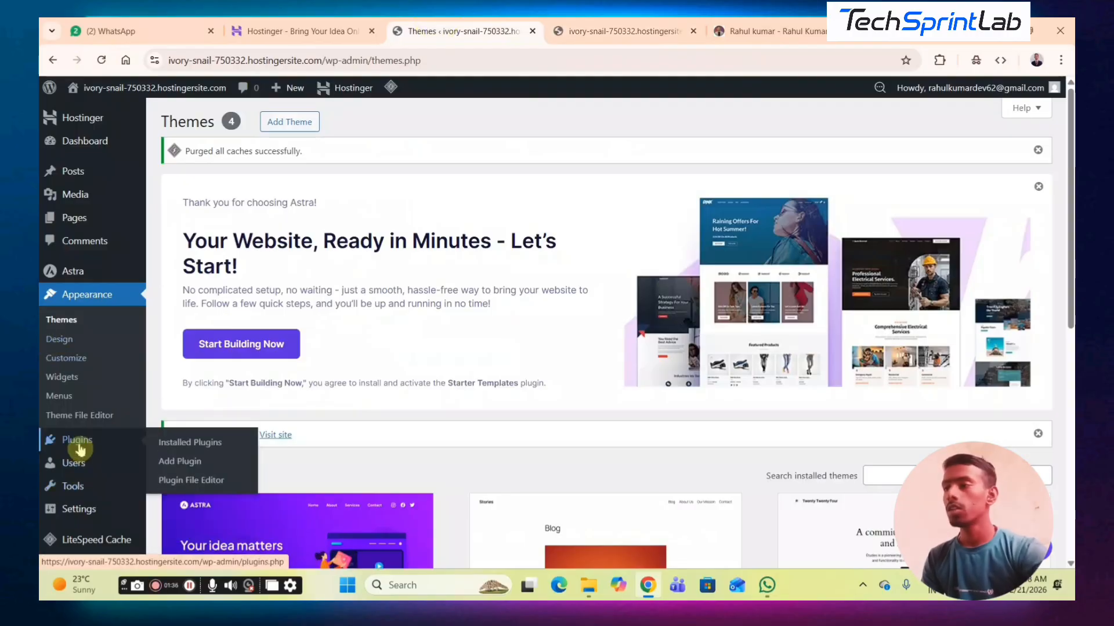
- Go to the Add Plugins page and show the Popular plugins listing
click(183, 464)
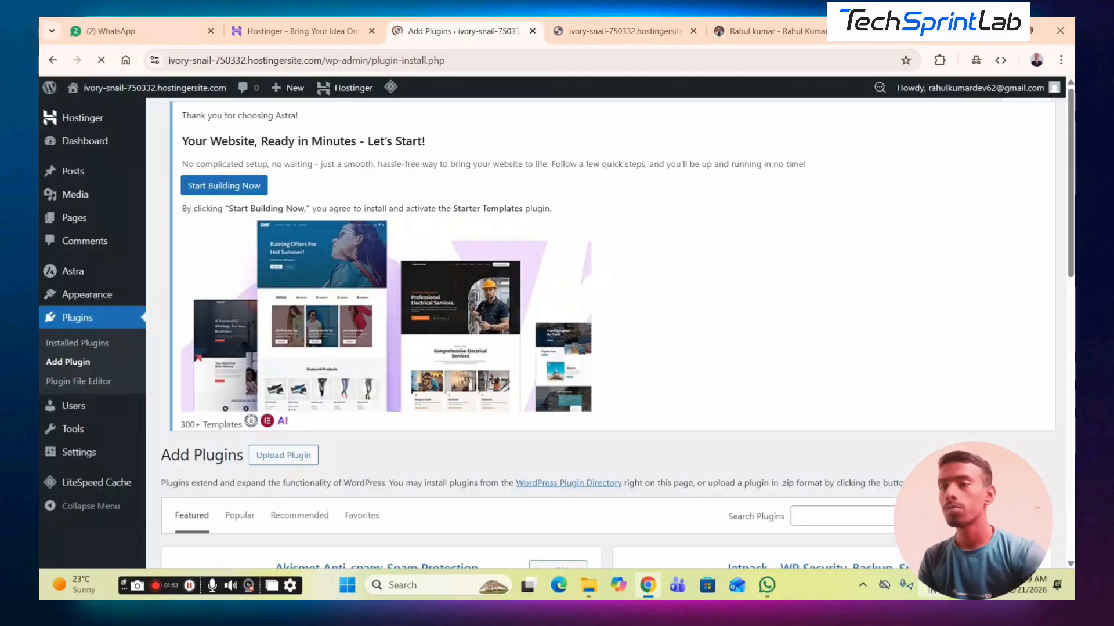
key(super+space)
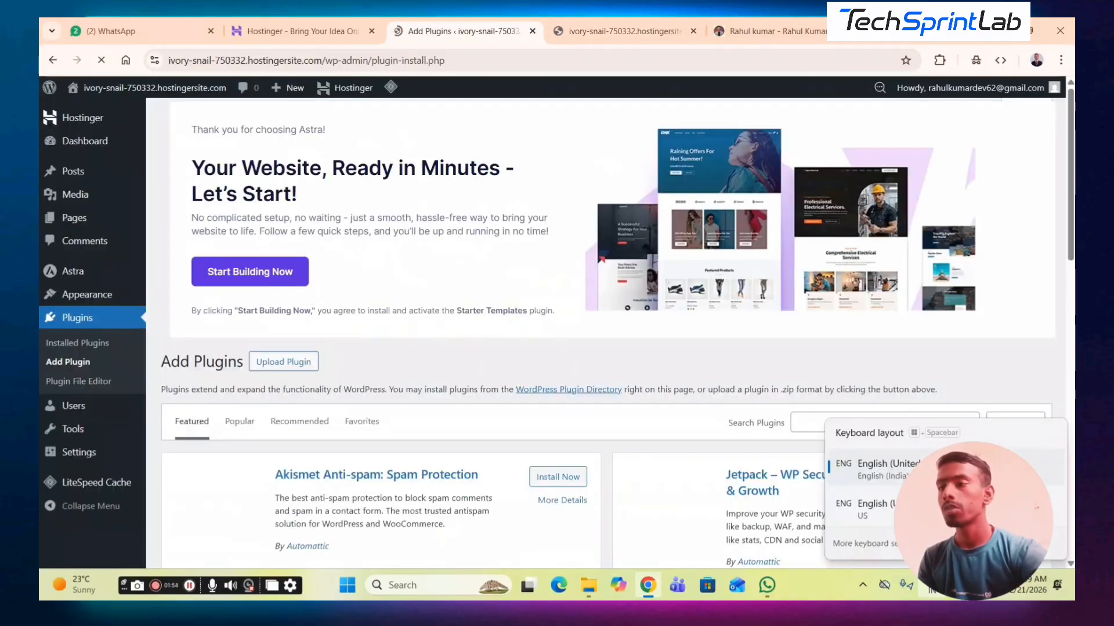
scroll(631, 296, down, 3)
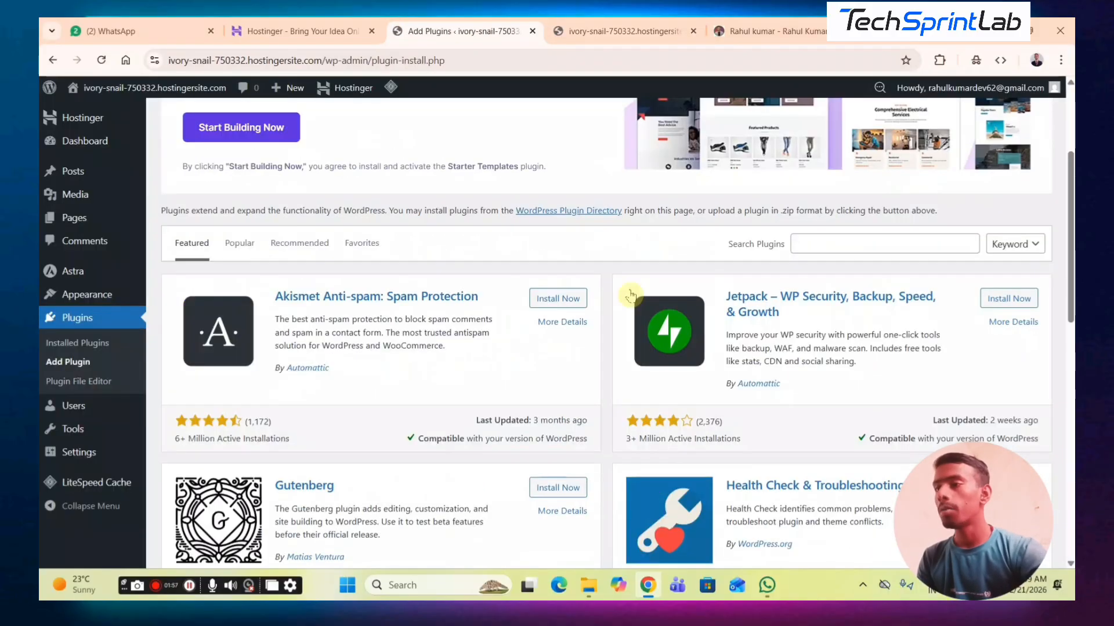
scroll(386, 290, up, 1)
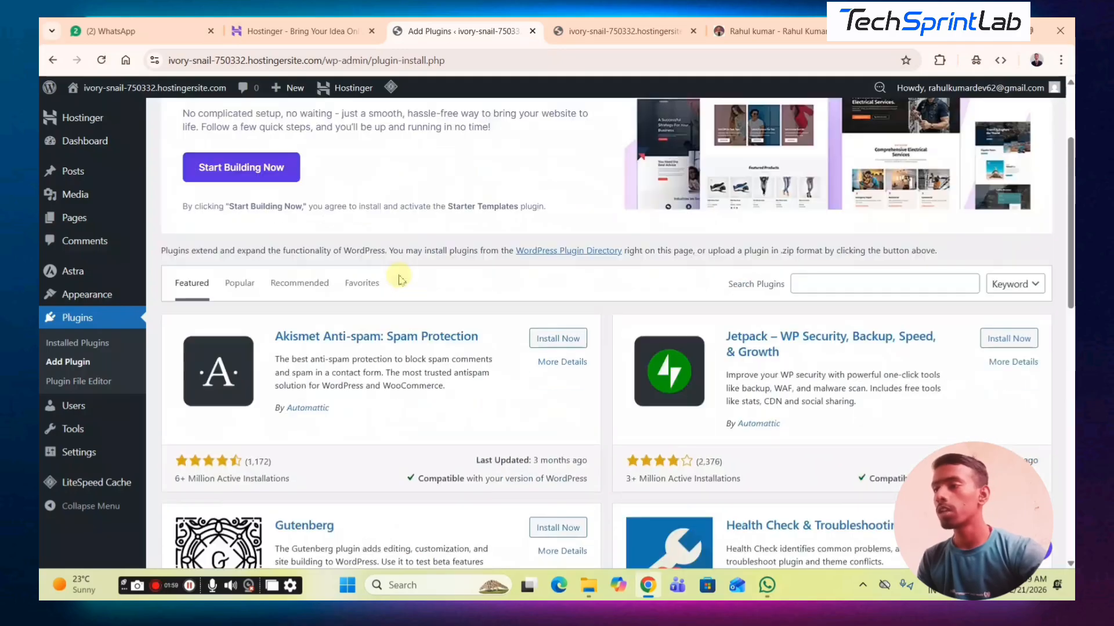
scroll(398, 280, up, 3)
click(237, 432)
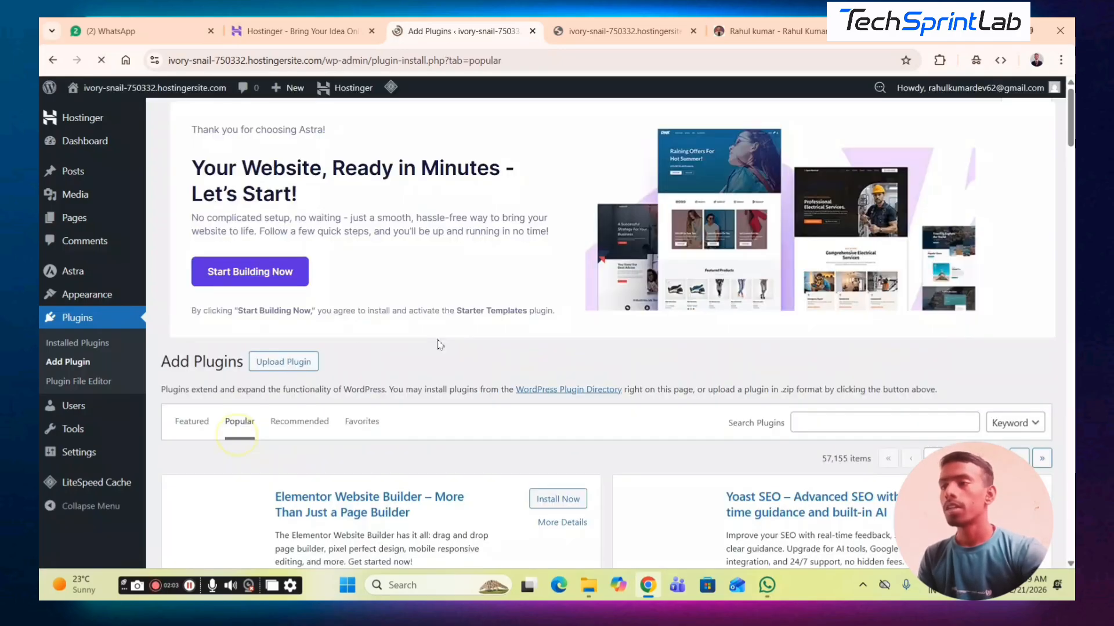
- Install and activate Elementor Website Builder, then dismiss the editor's new home notice
scroll(441, 339, down, 3)
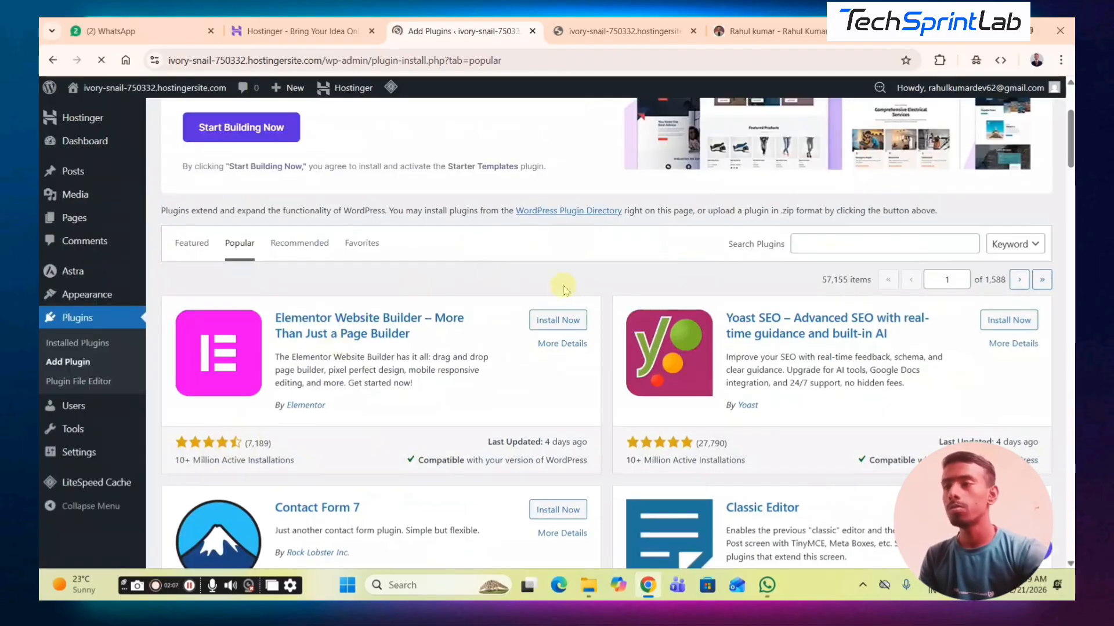
click(556, 319)
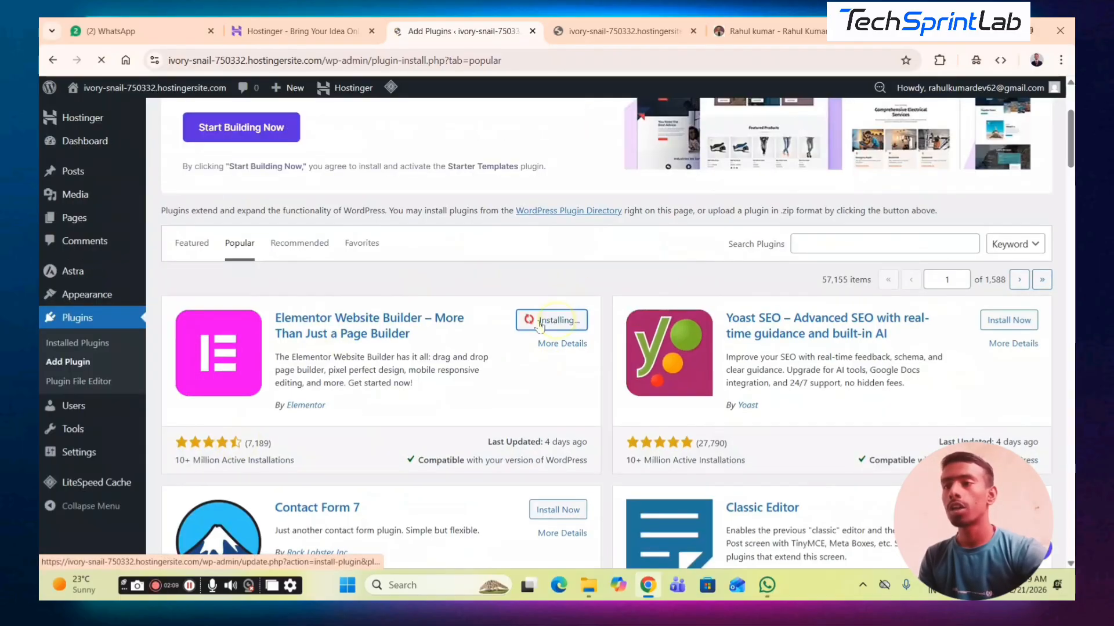
scroll(500, 348, down, 2)
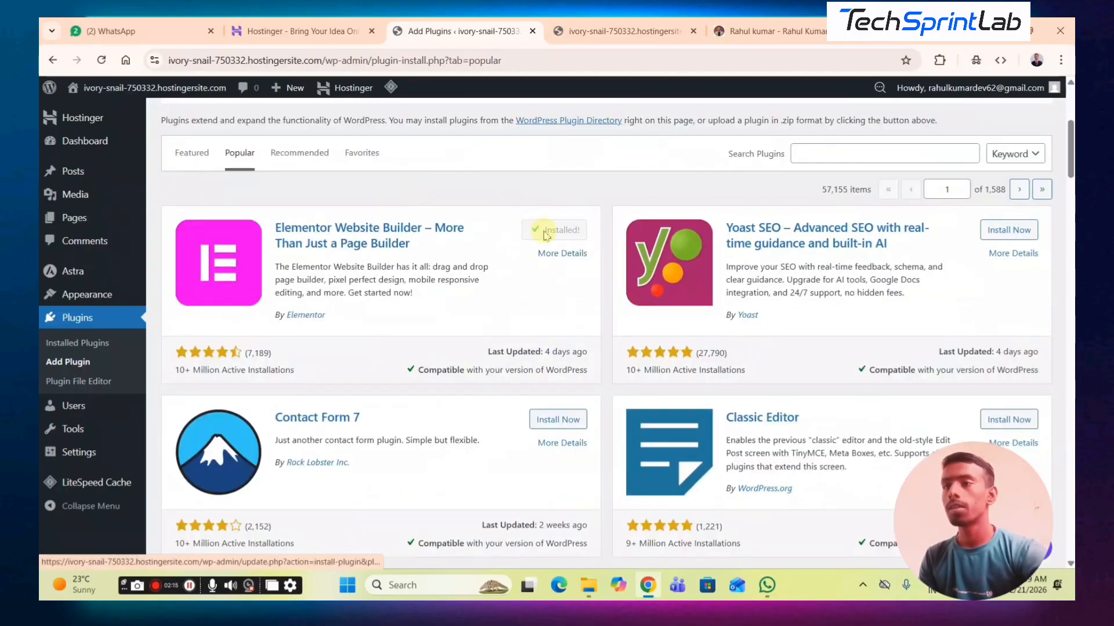
click(568, 231)
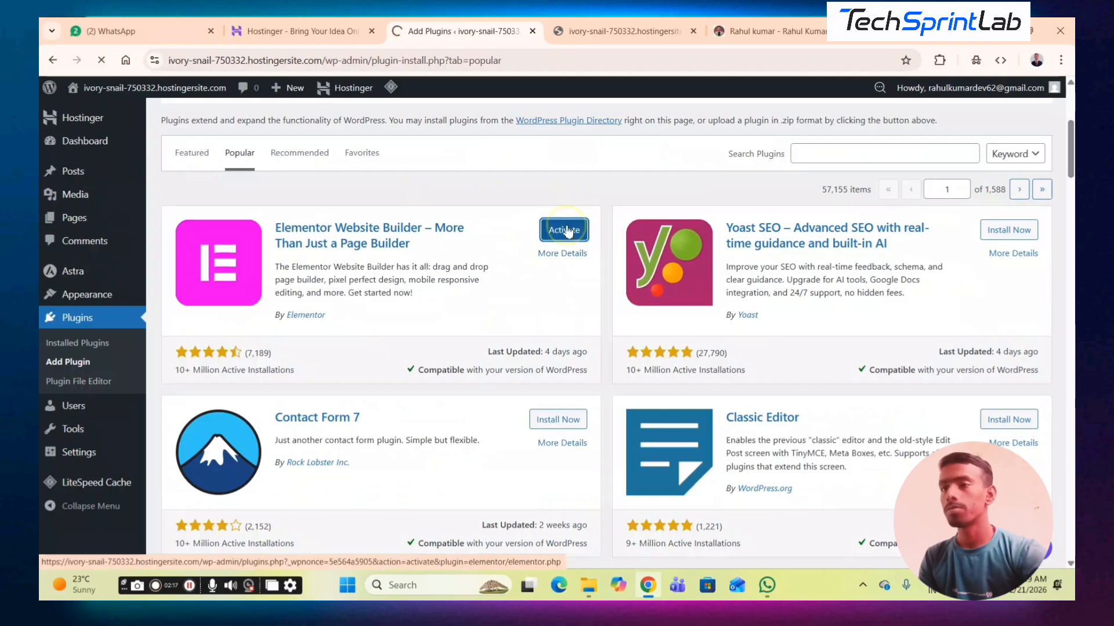
scroll(510, 268, down, 4)
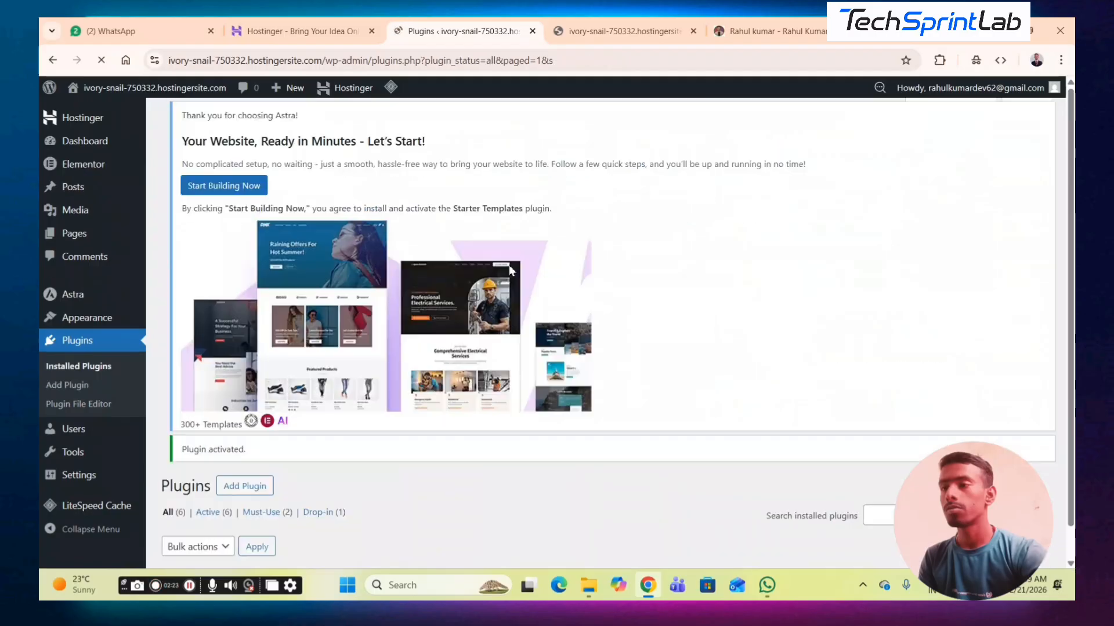
scroll(509, 290, down, 5)
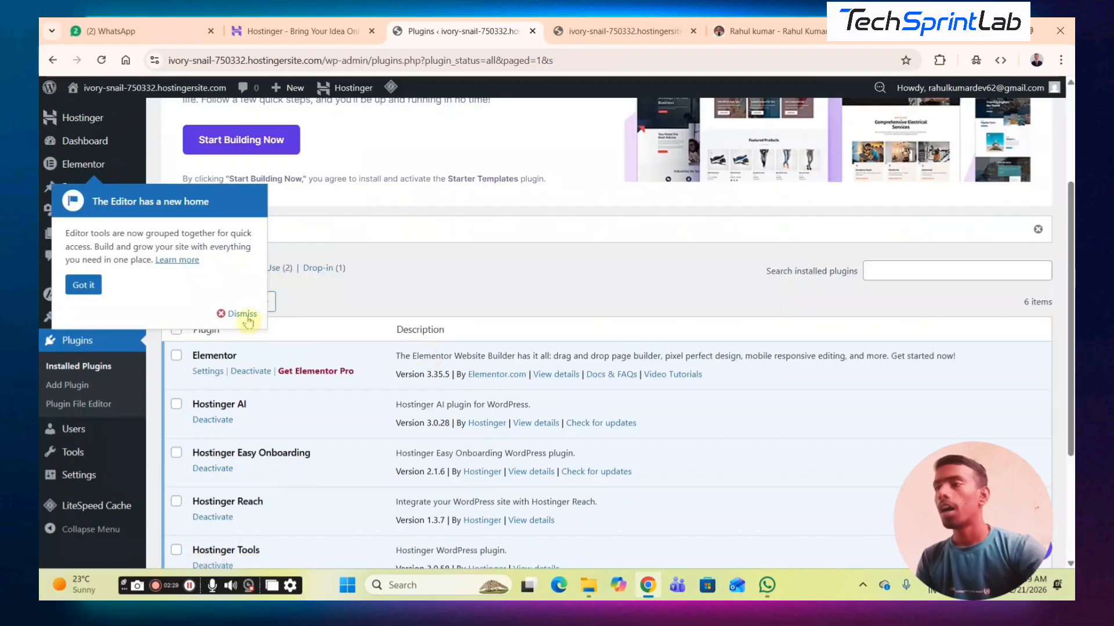
click(243, 314)
- Go from the Installed Plugins list back to the Add Plugins page
scroll(252, 203, up, 3)
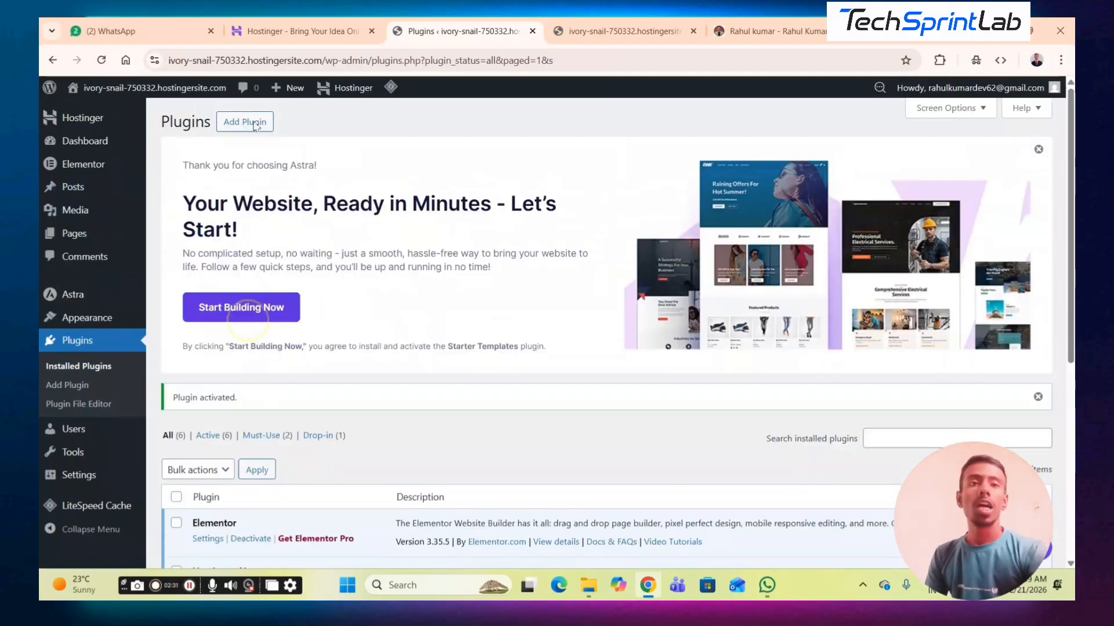
click(253, 123)
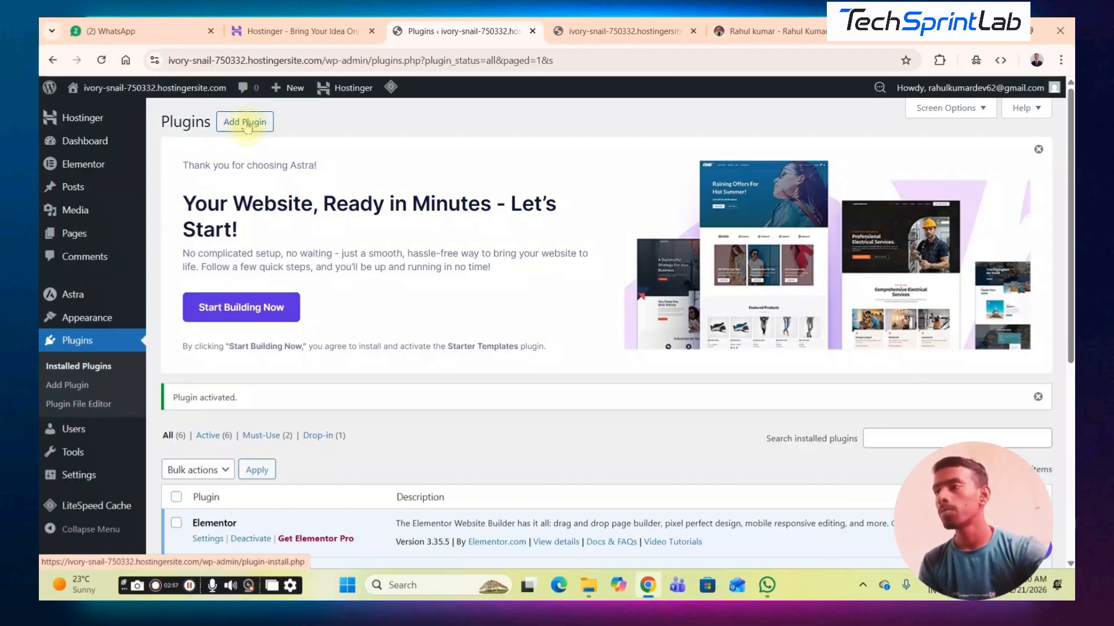
click(247, 128)
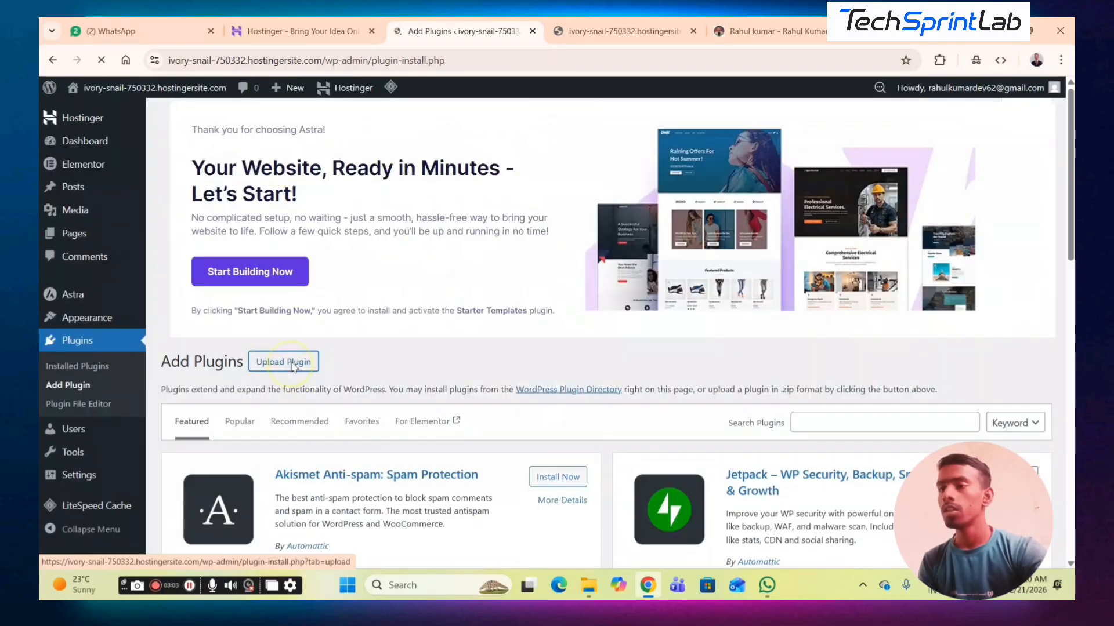
- Upload and install the Elementor Pro Elements(1)(1) zip from the Desktop premium plugins folder
click(294, 362)
scroll(580, 417, down, 1)
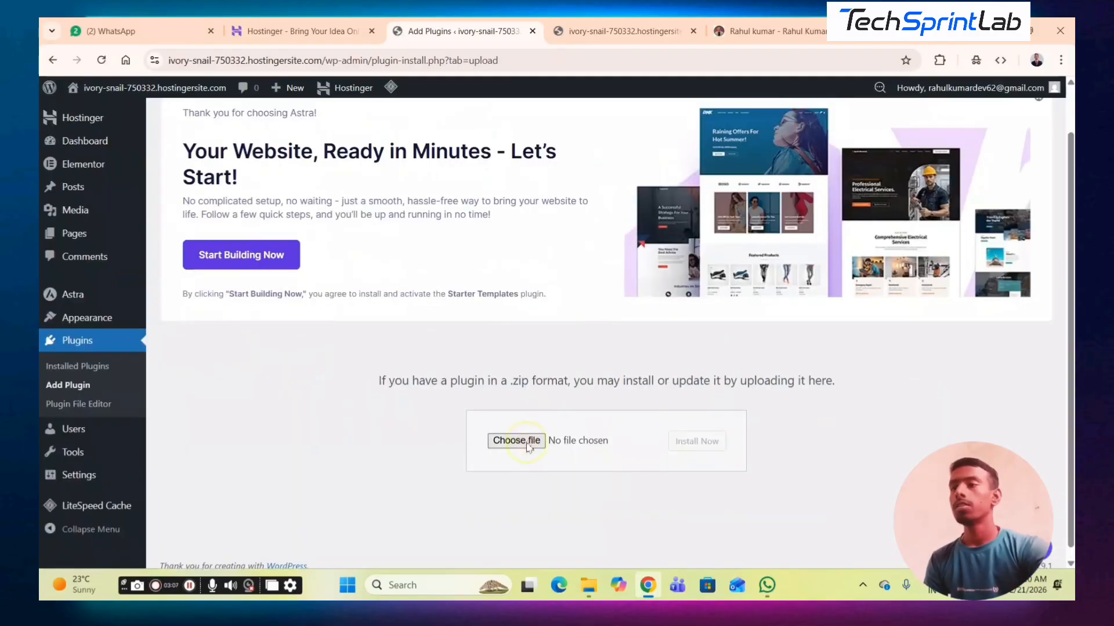
click(528, 442)
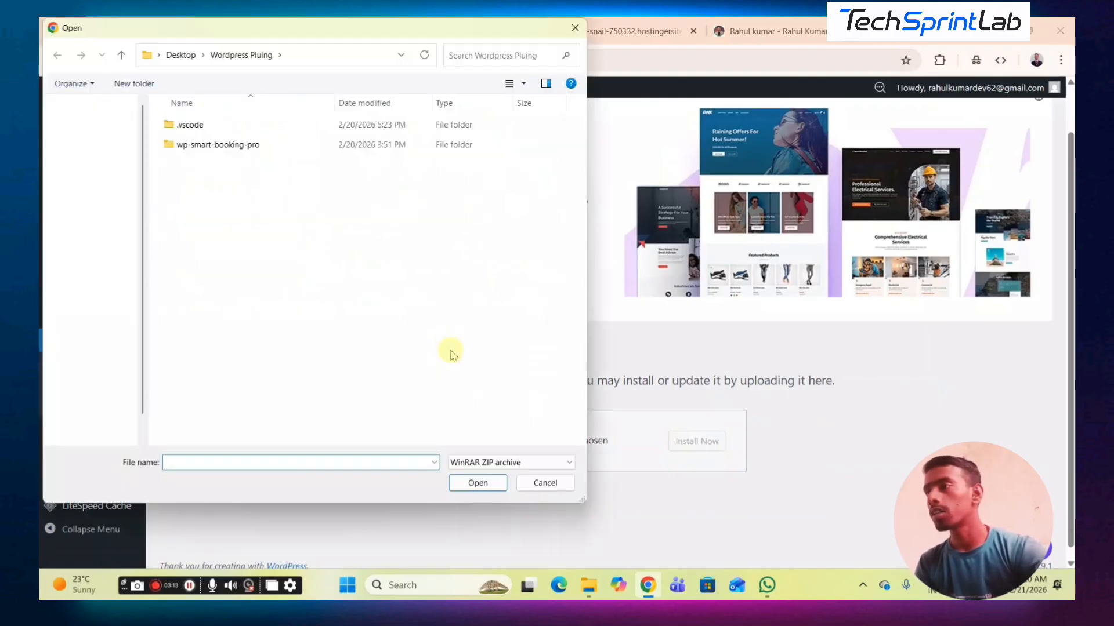
click(180, 55)
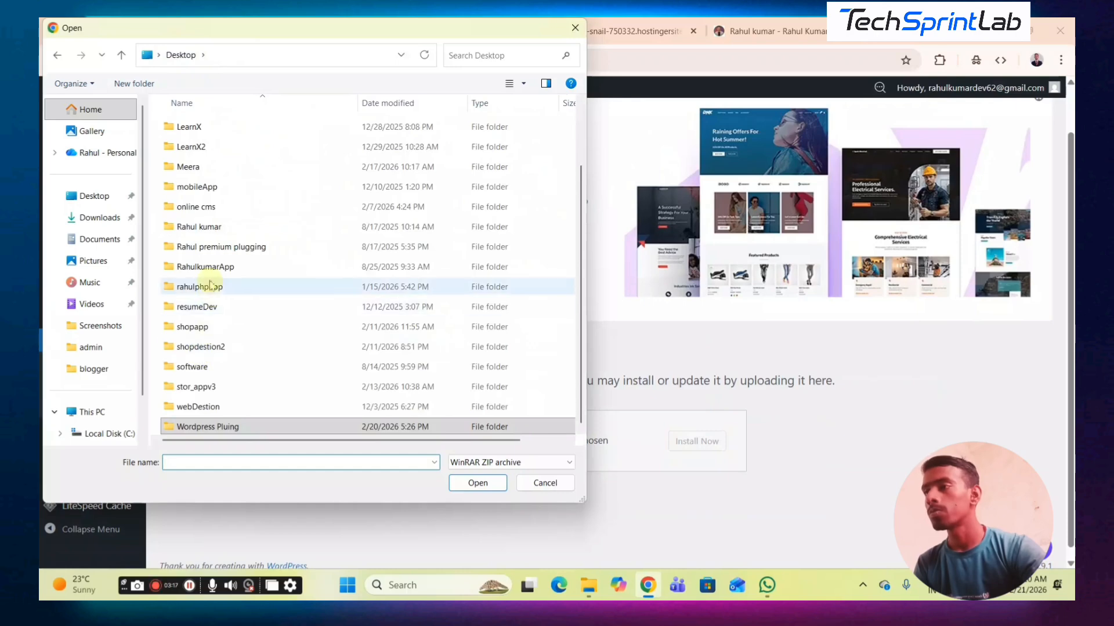
click(215, 248)
double_click(216, 250)
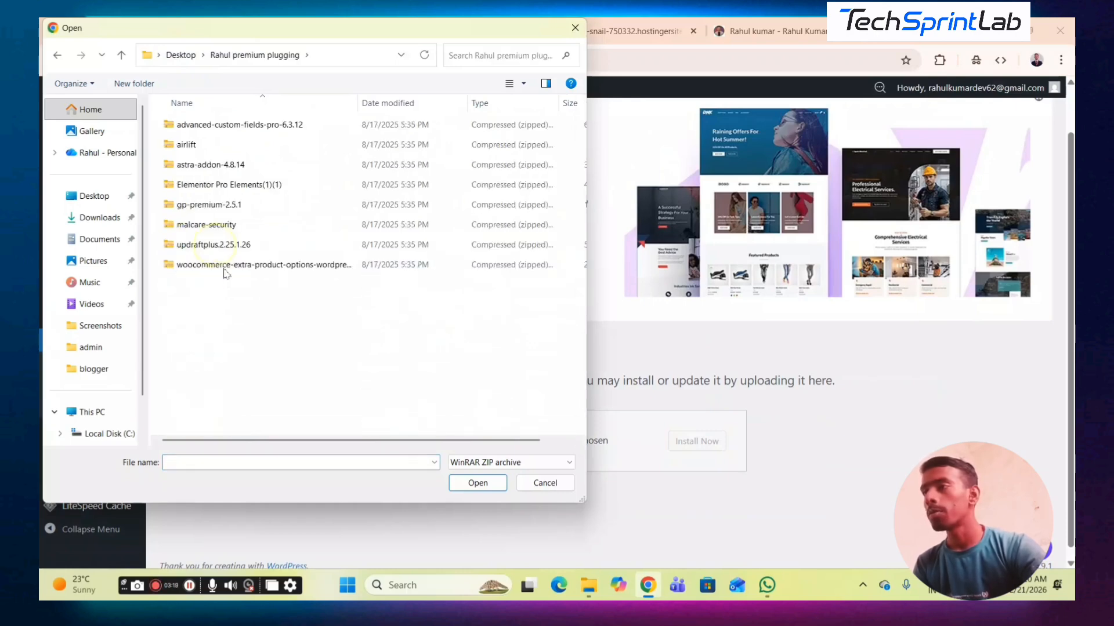
click(210, 185)
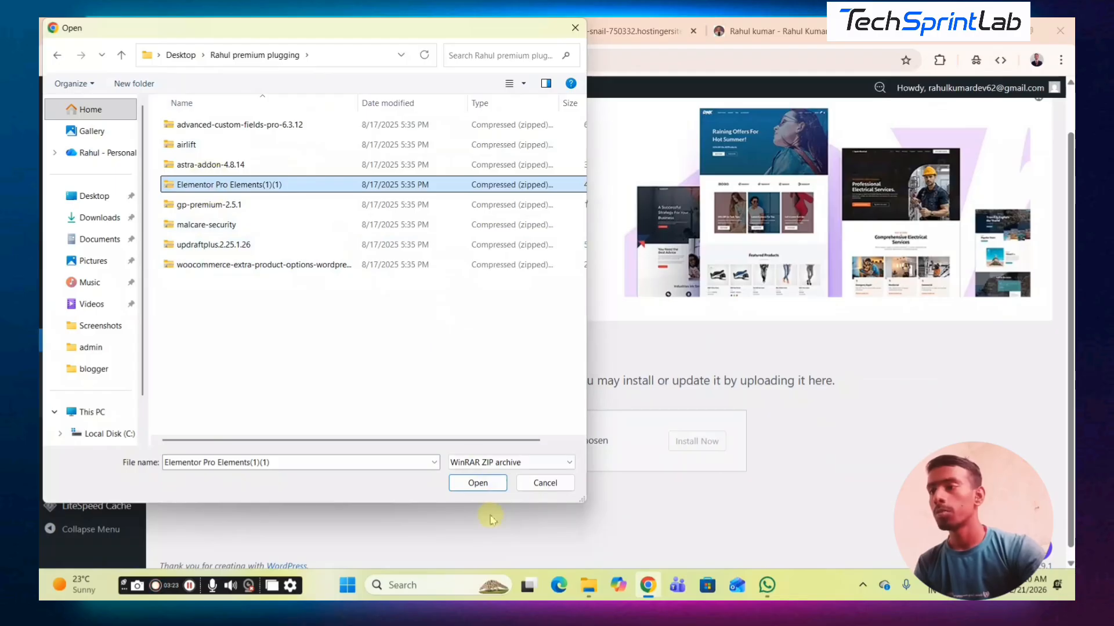
click(478, 484)
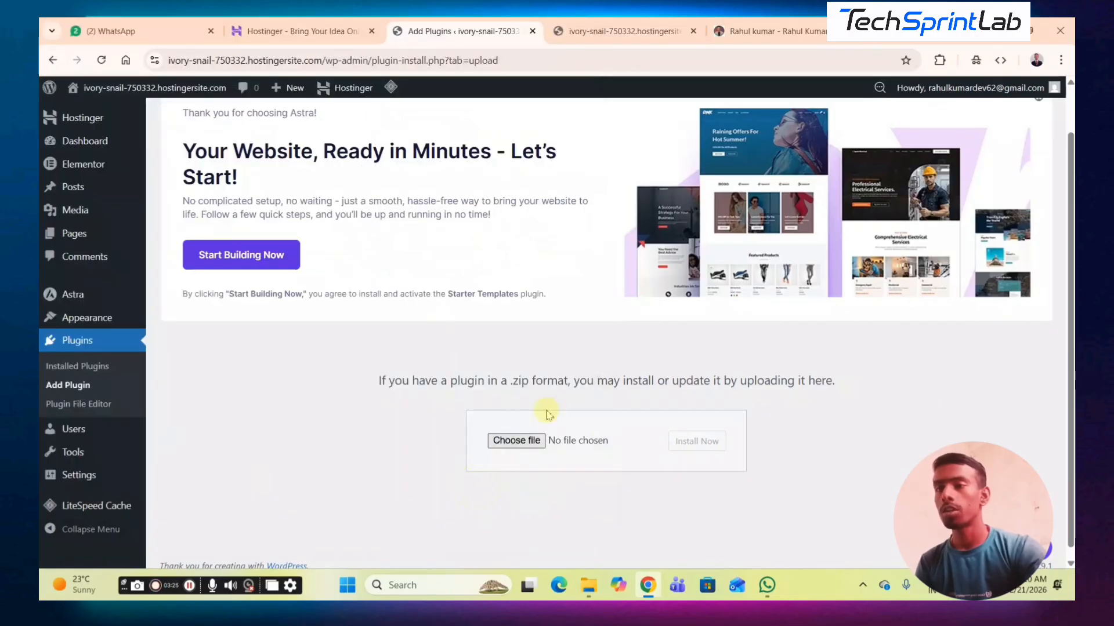
click(714, 445)
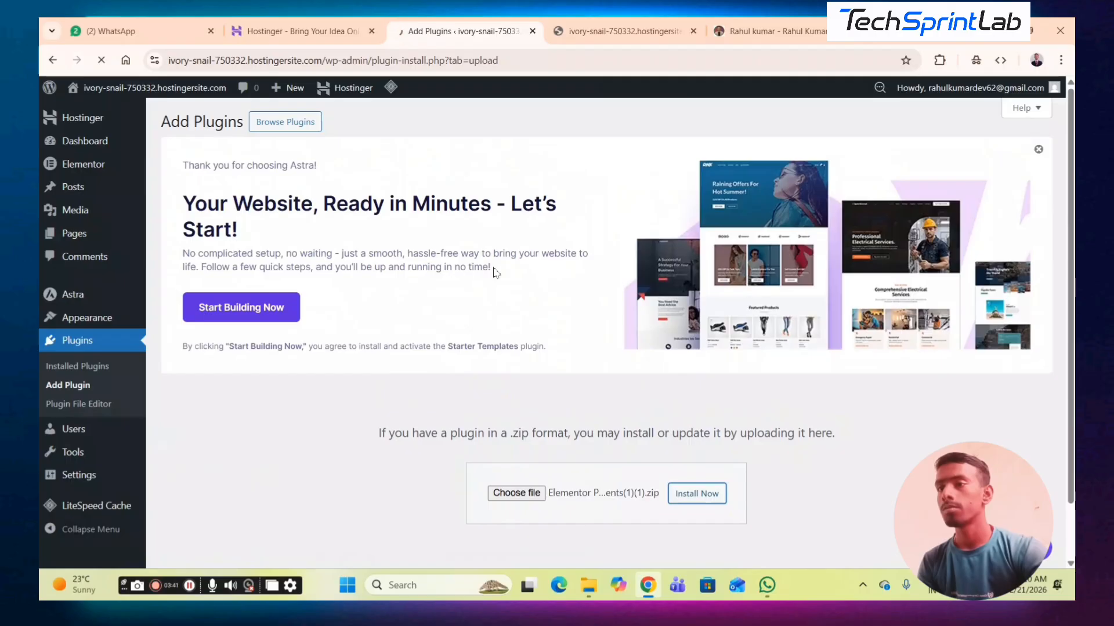
- Activate the freshly installed Elementor Pro Elements plugin, making seven active plugins
scroll(495, 273, down, 2)
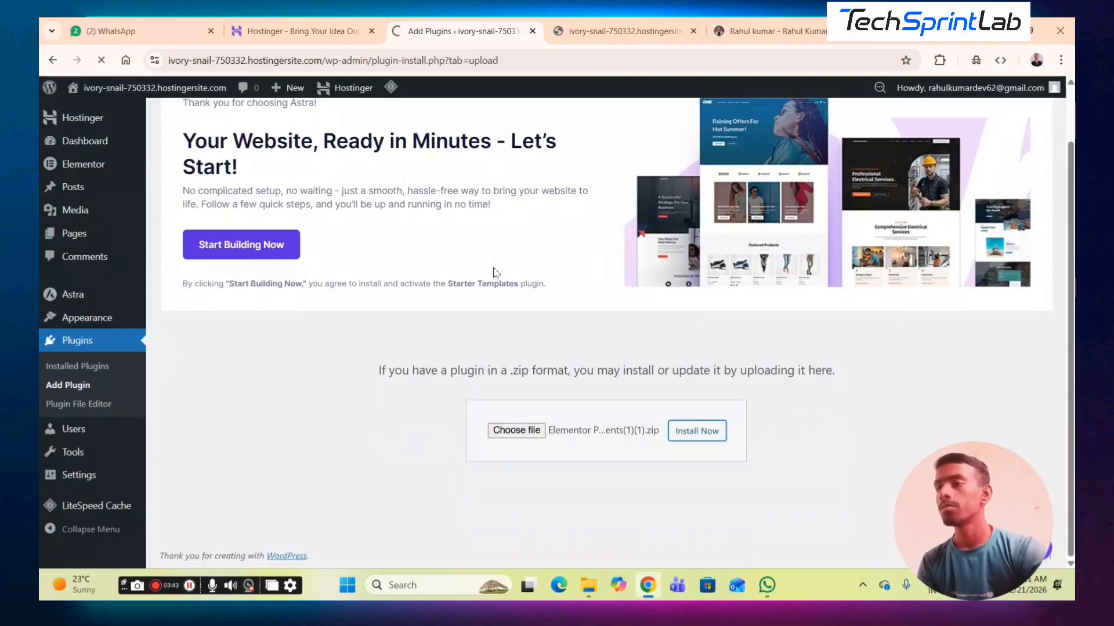
scroll(496, 273, up, 1)
scroll(496, 273, up, 1)
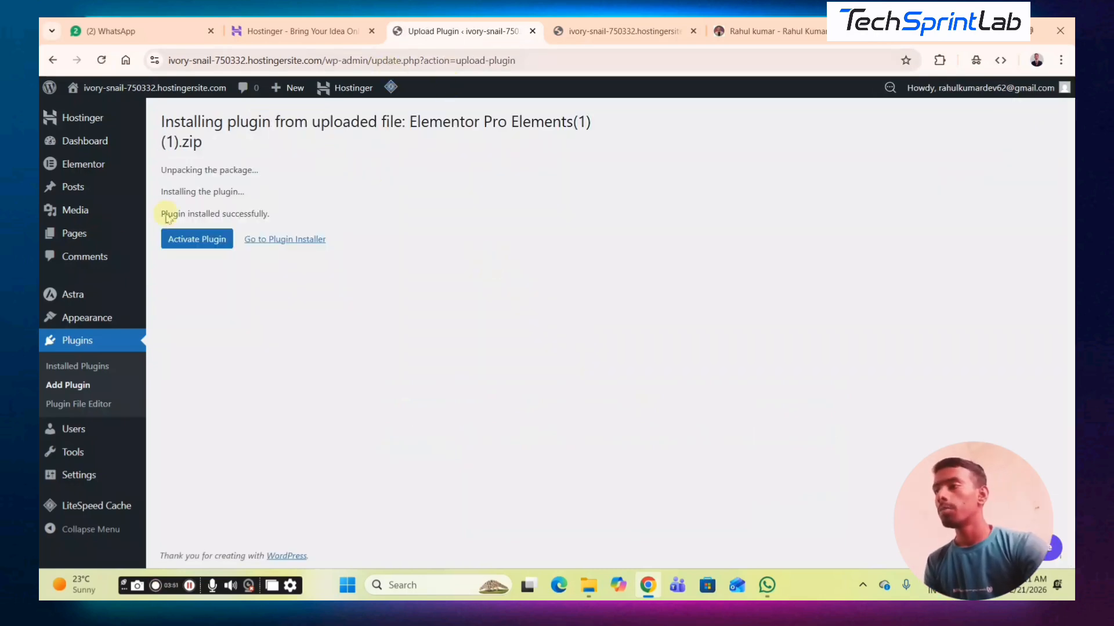
mouse_move(116, 235)
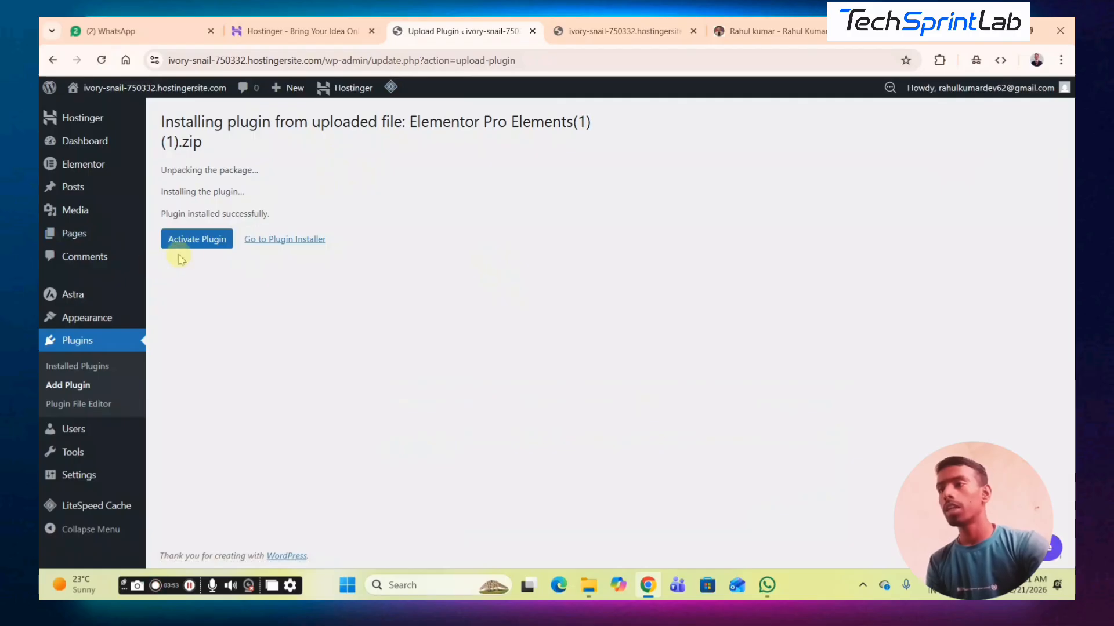
click(192, 246)
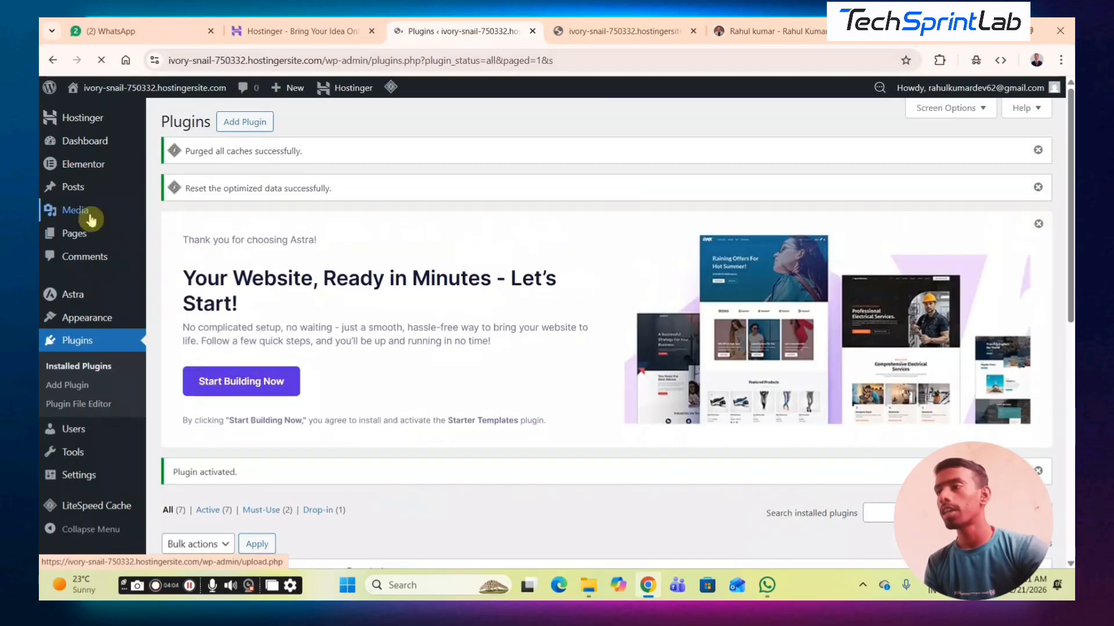
mouse_move(88, 238)
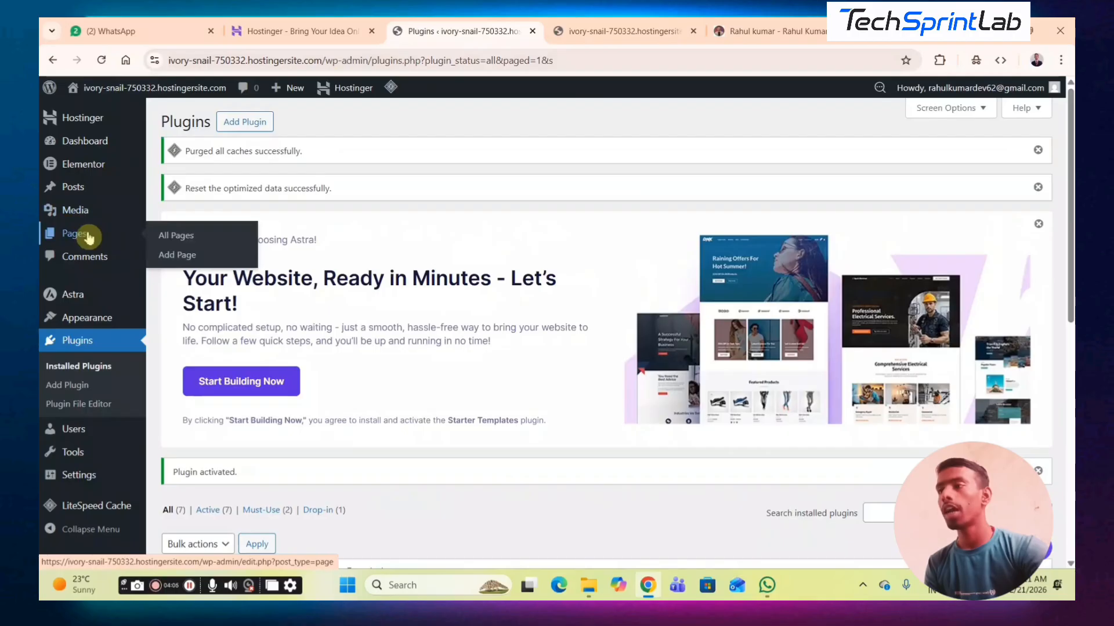
- Create a new page and title it 'Home'
click(192, 257)
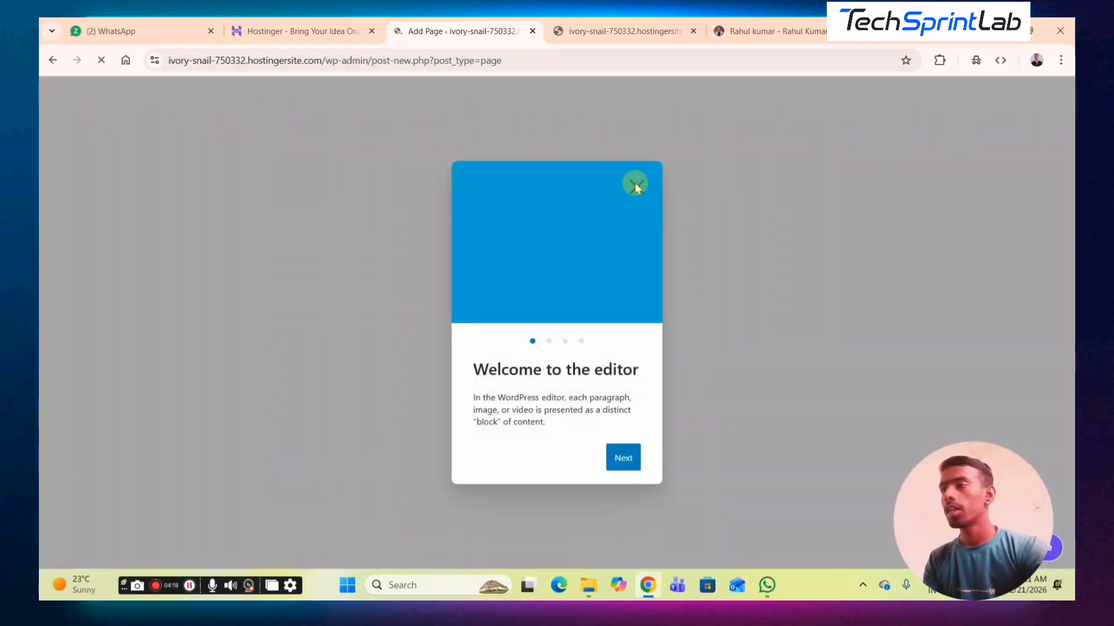
click(636, 185)
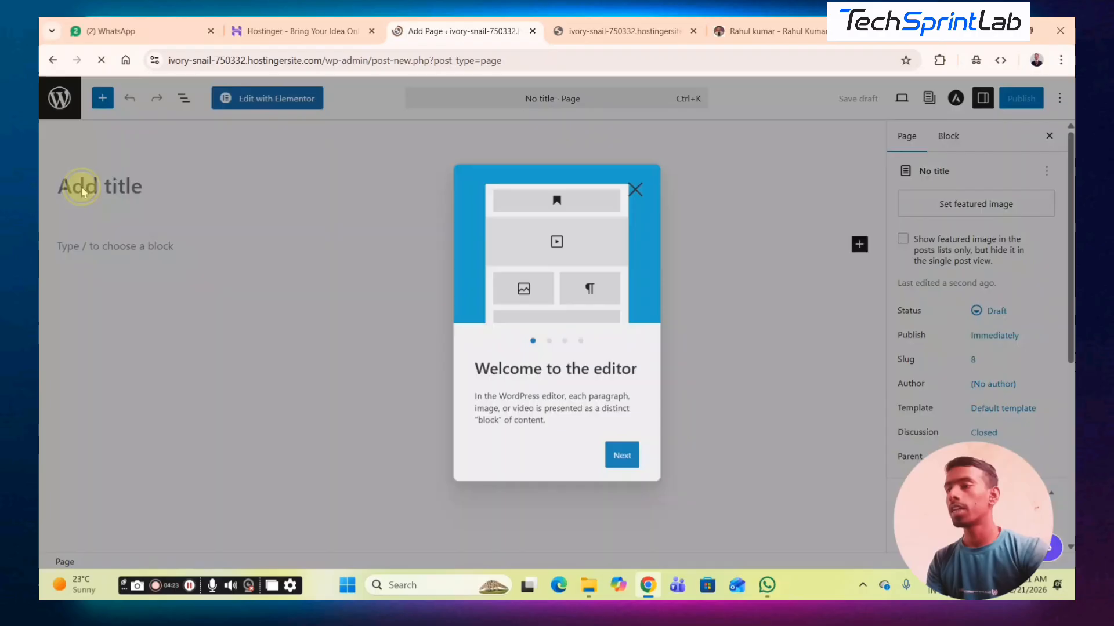
click(83, 189)
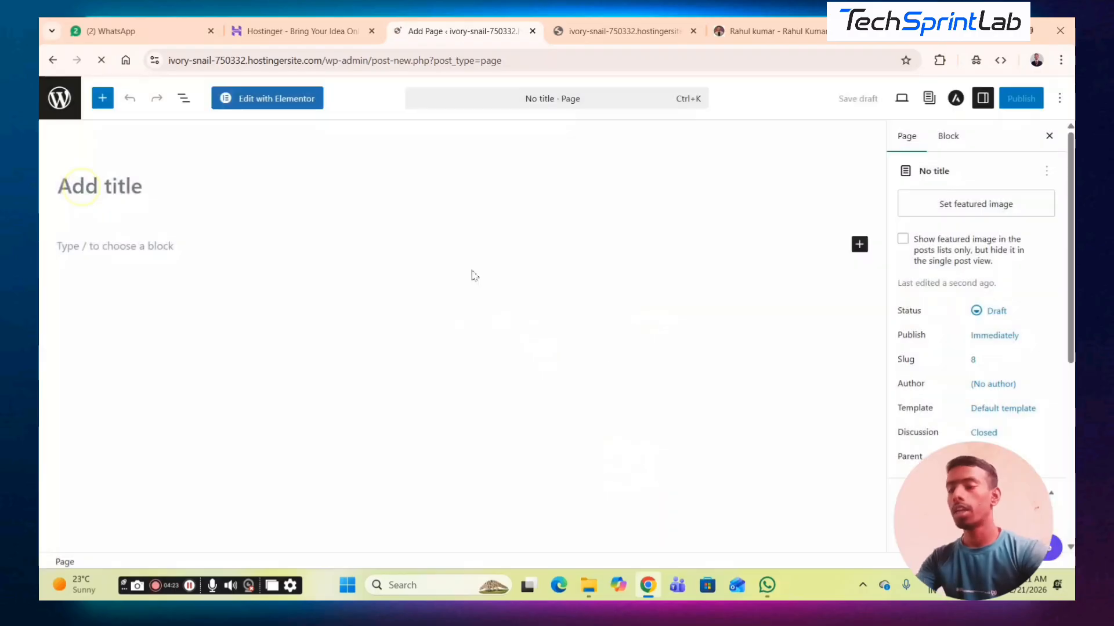
click(99, 196)
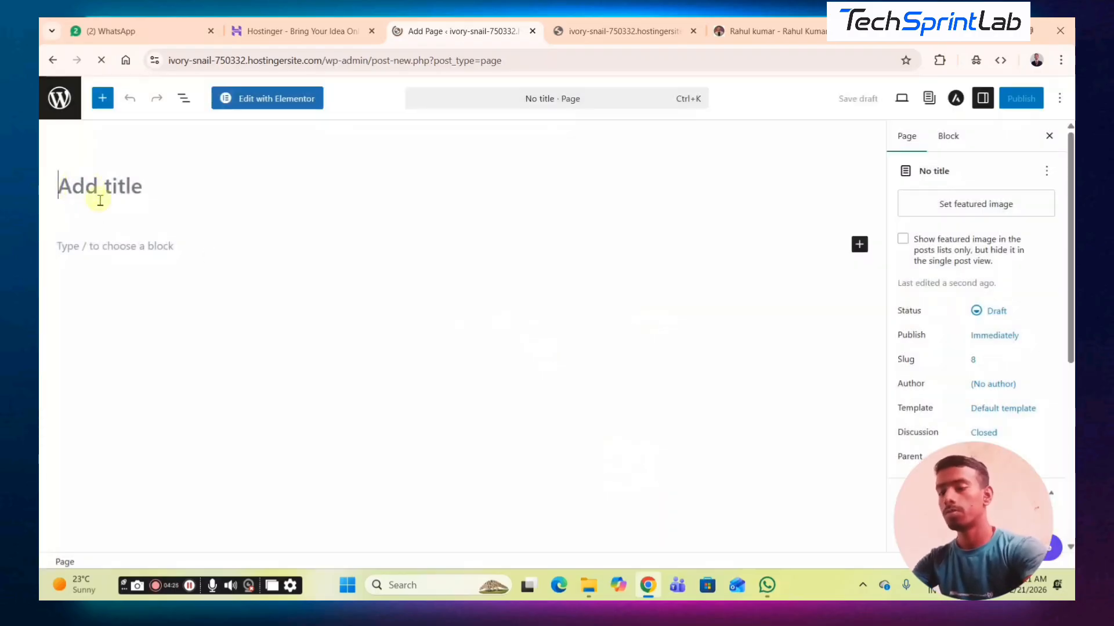
text(Hom)
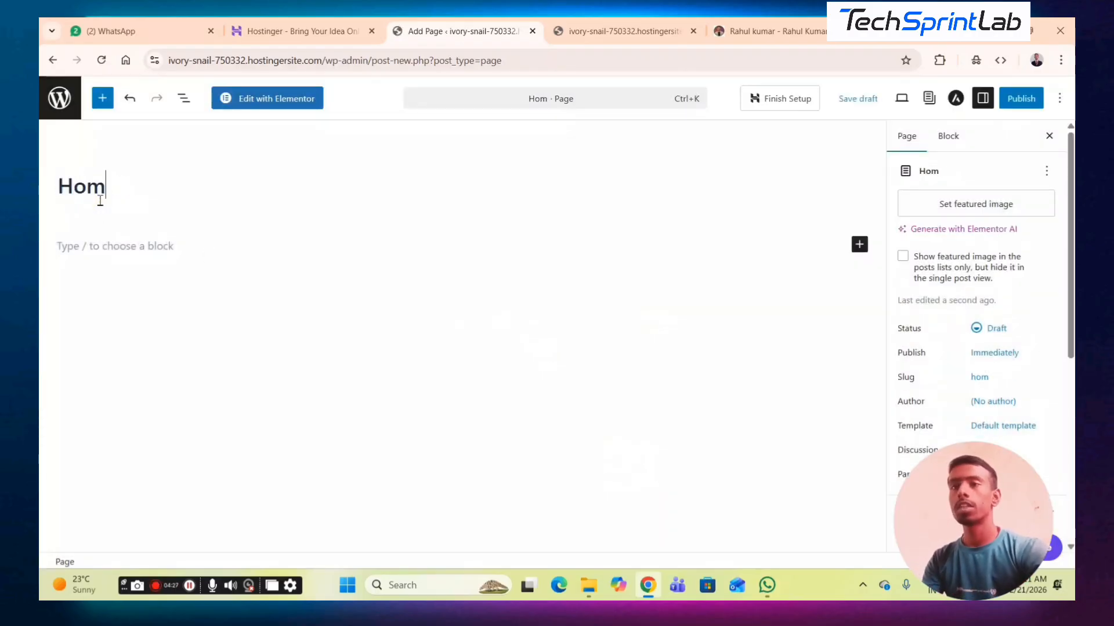
text(e)
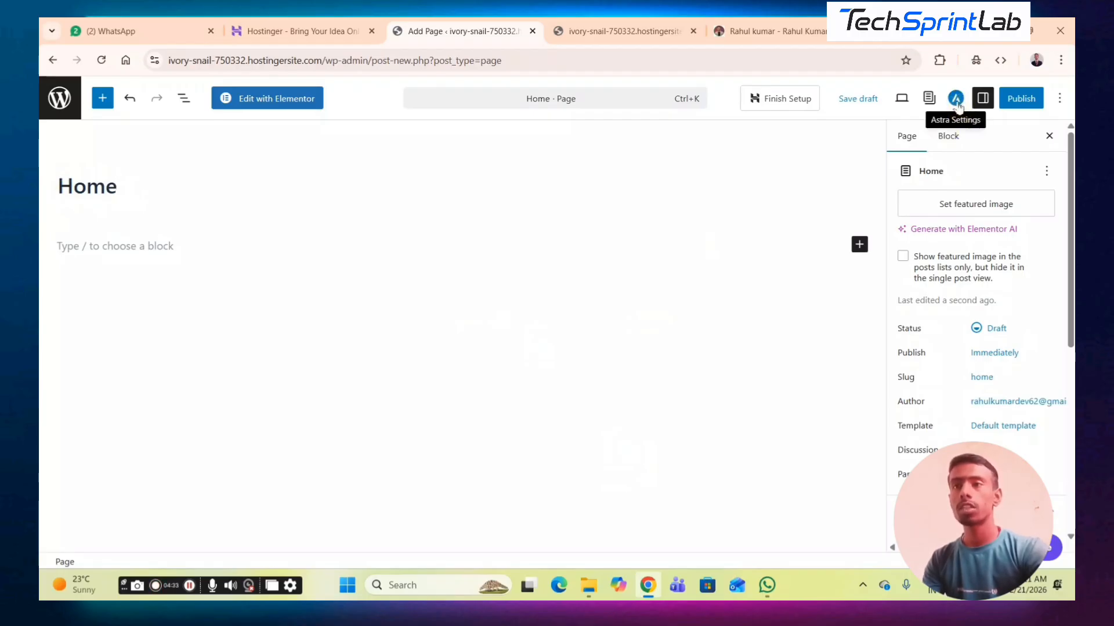
- In Astra Settings, choose Full Width container, No Sidebar, and Disable Banner Area, then publish
click(956, 100)
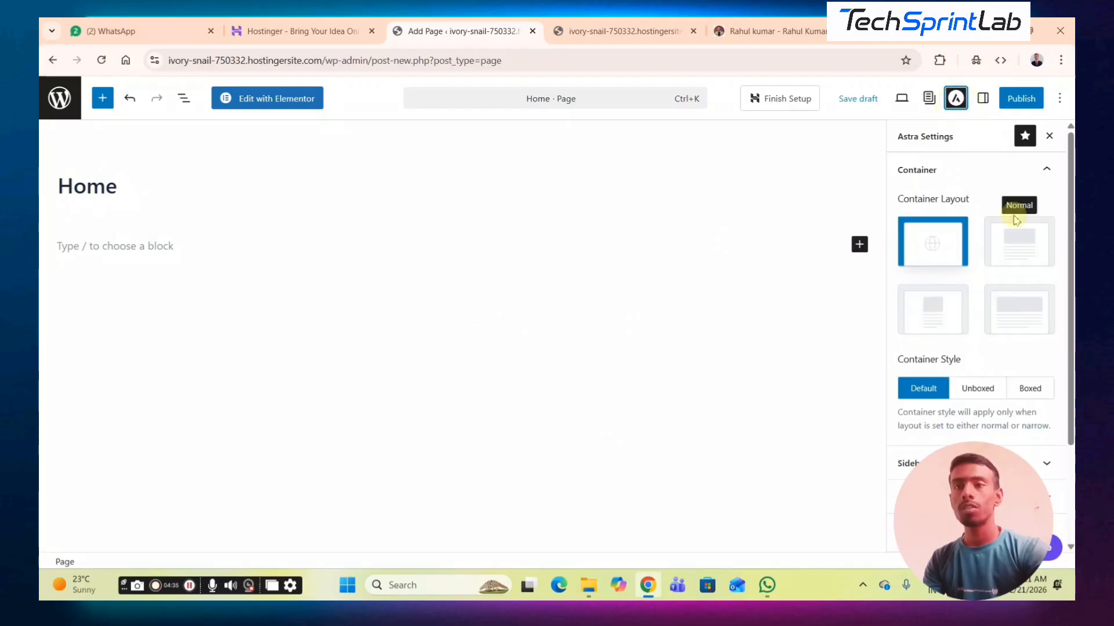
click(1015, 307)
scroll(986, 319, down, 2)
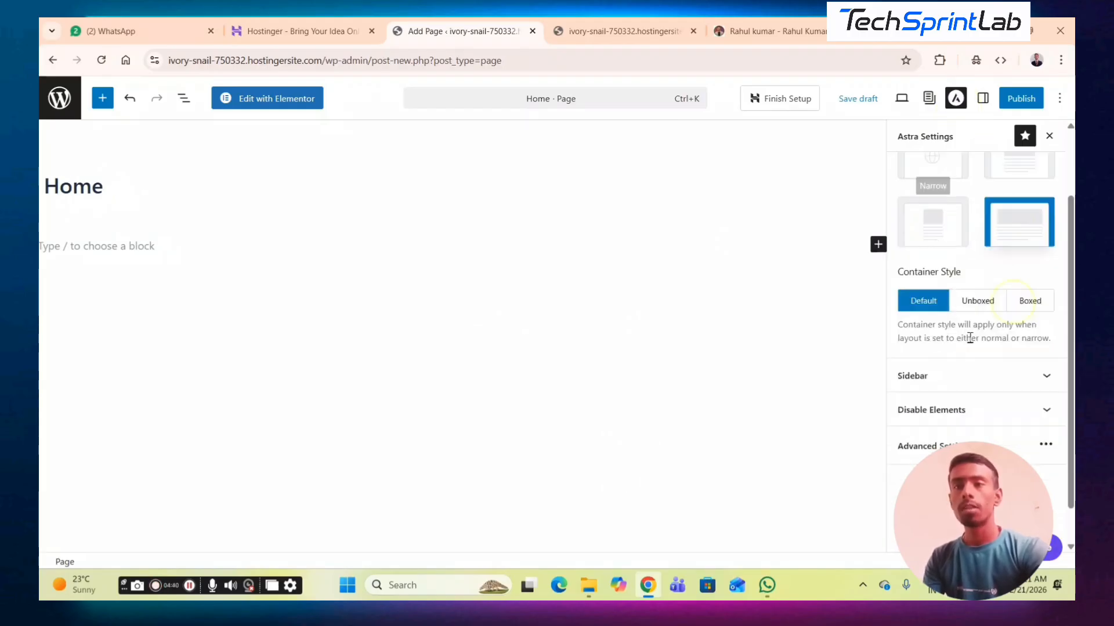
click(929, 376)
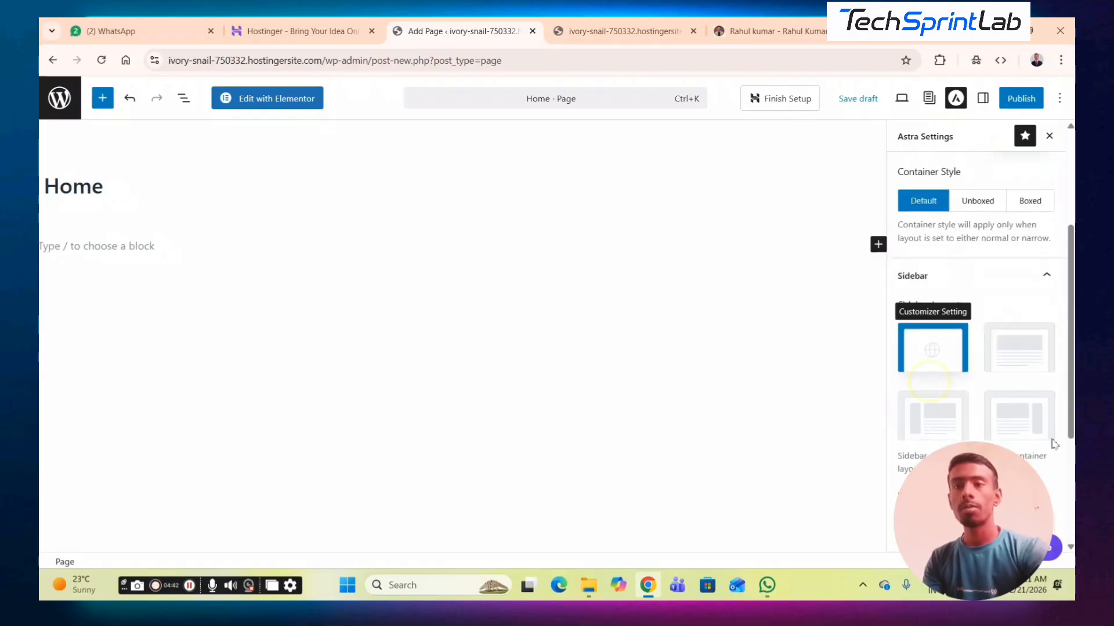
click(1026, 371)
scroll(922, 444, down, 3)
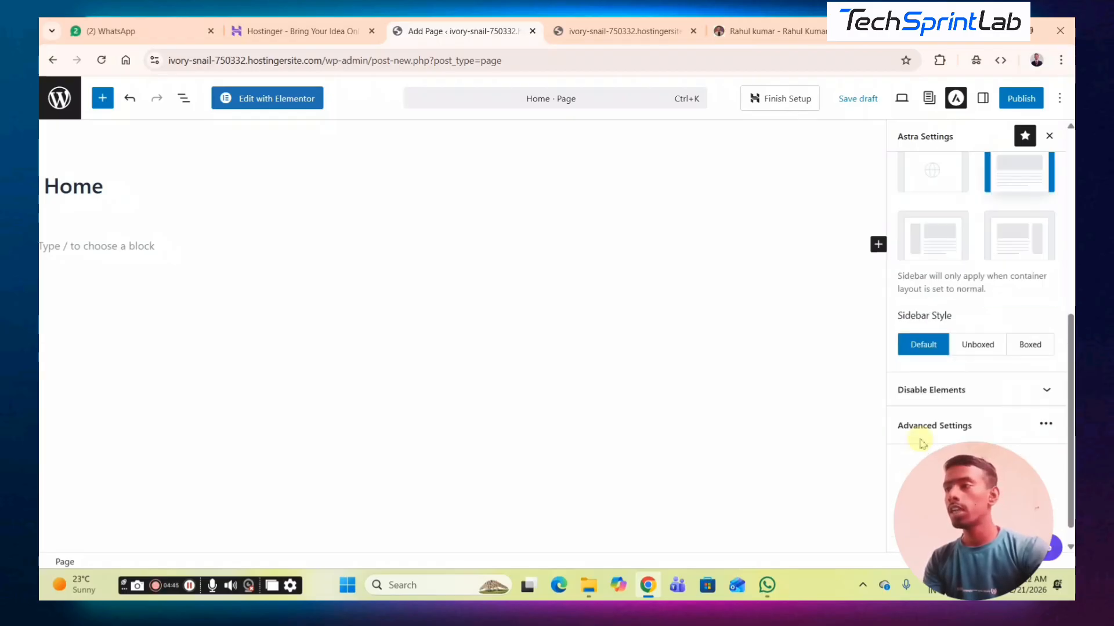
click(933, 388)
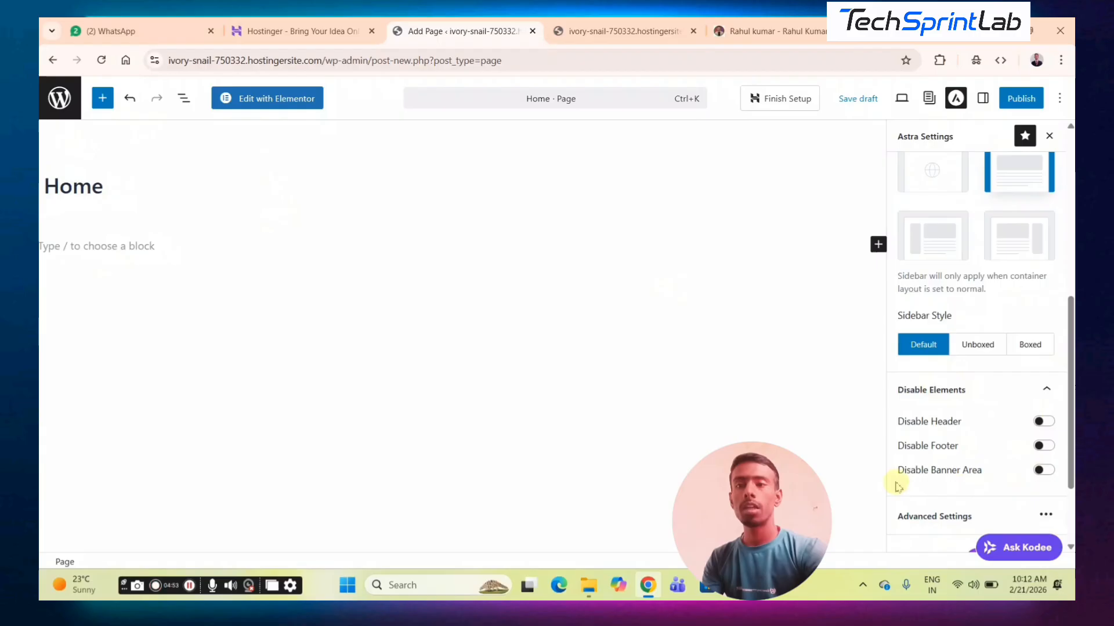
click(1043, 470)
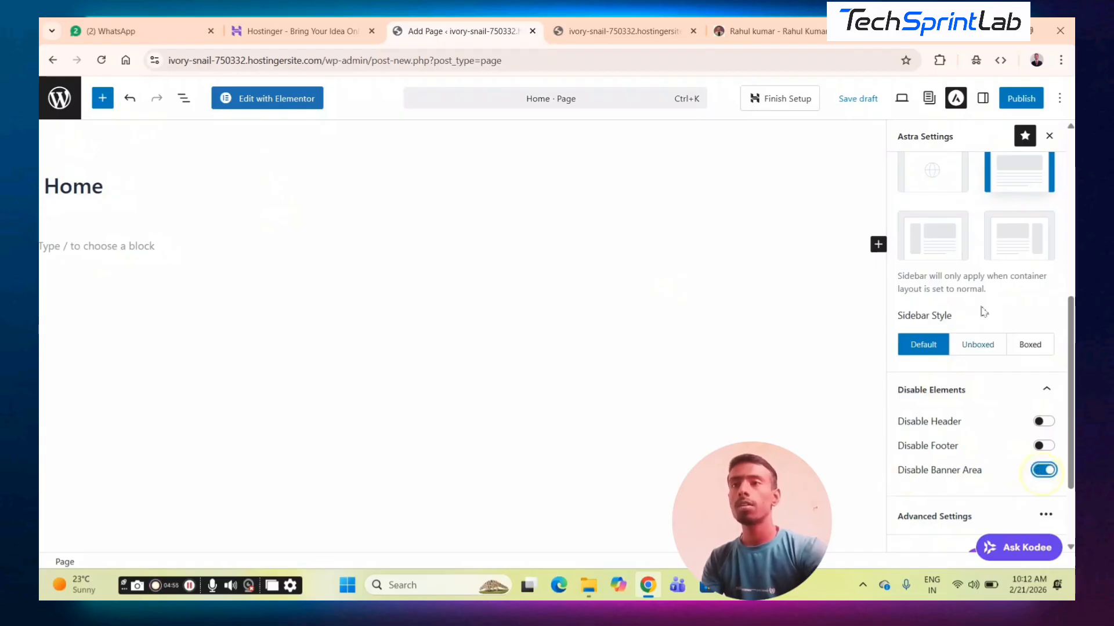
scroll(982, 311, up, 5)
click(1021, 99)
- Confirm publishing Home, preview the live page in a new tab, then return to the editor
click(1025, 99)
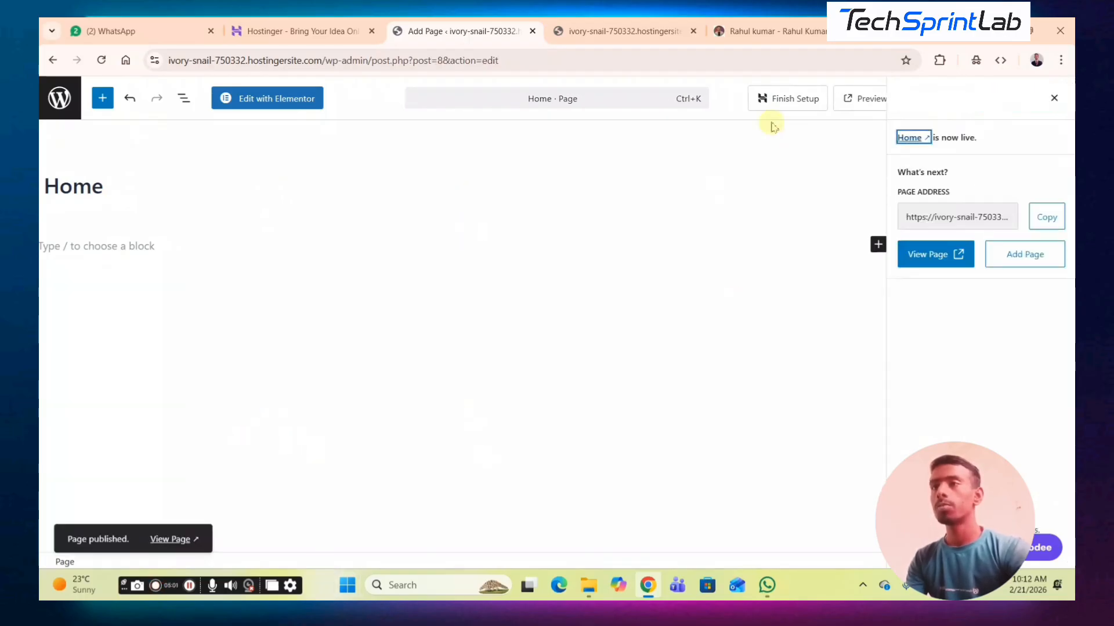
click(857, 100)
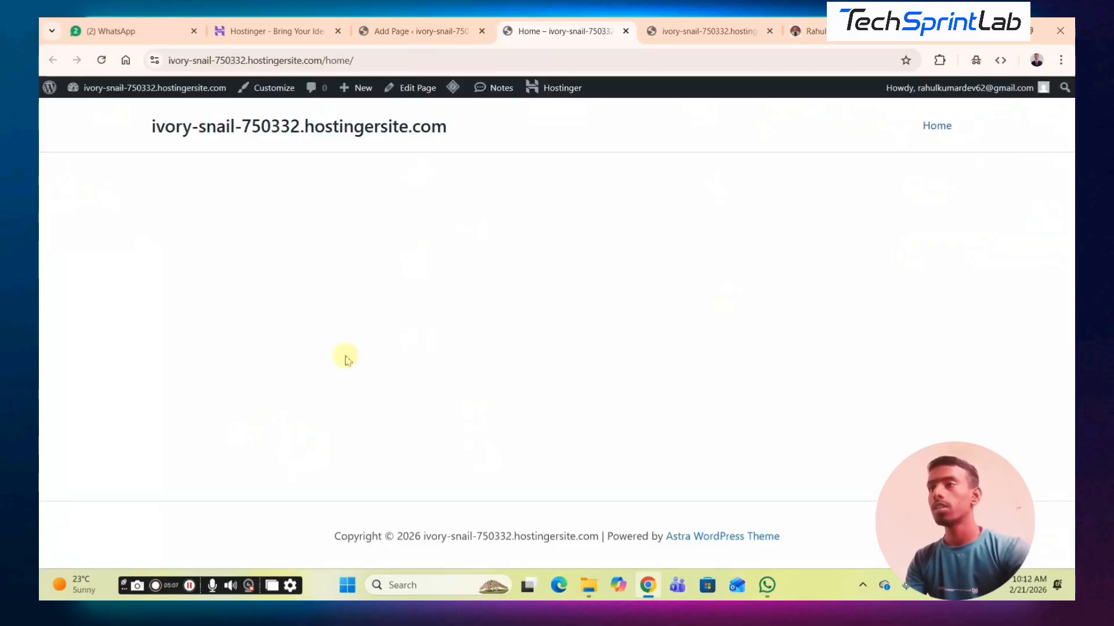
click(399, 29)
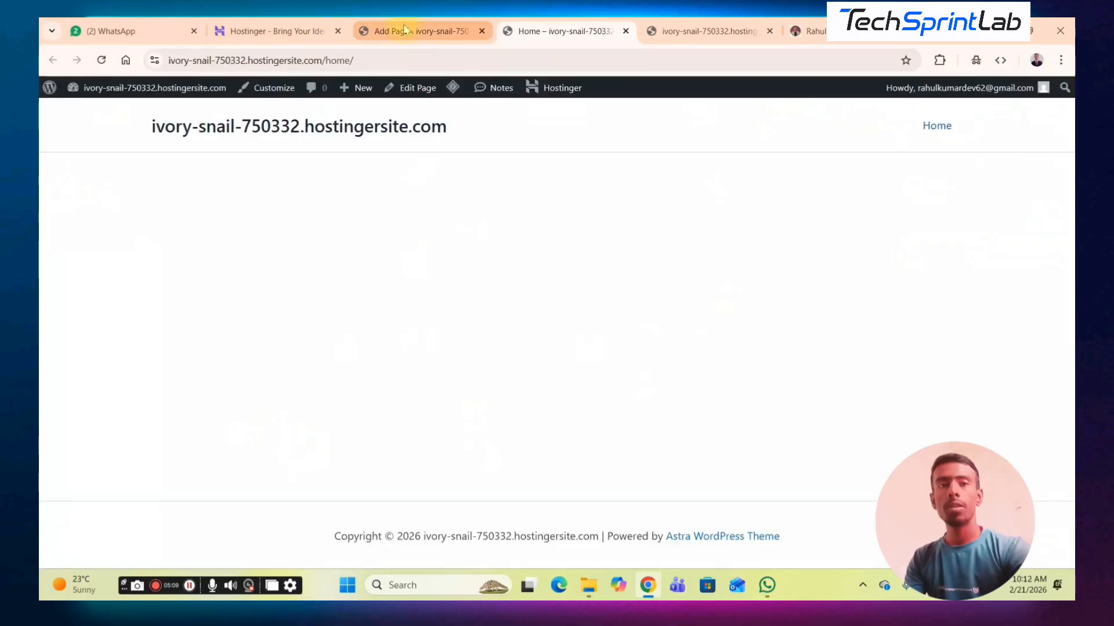
click(361, 214)
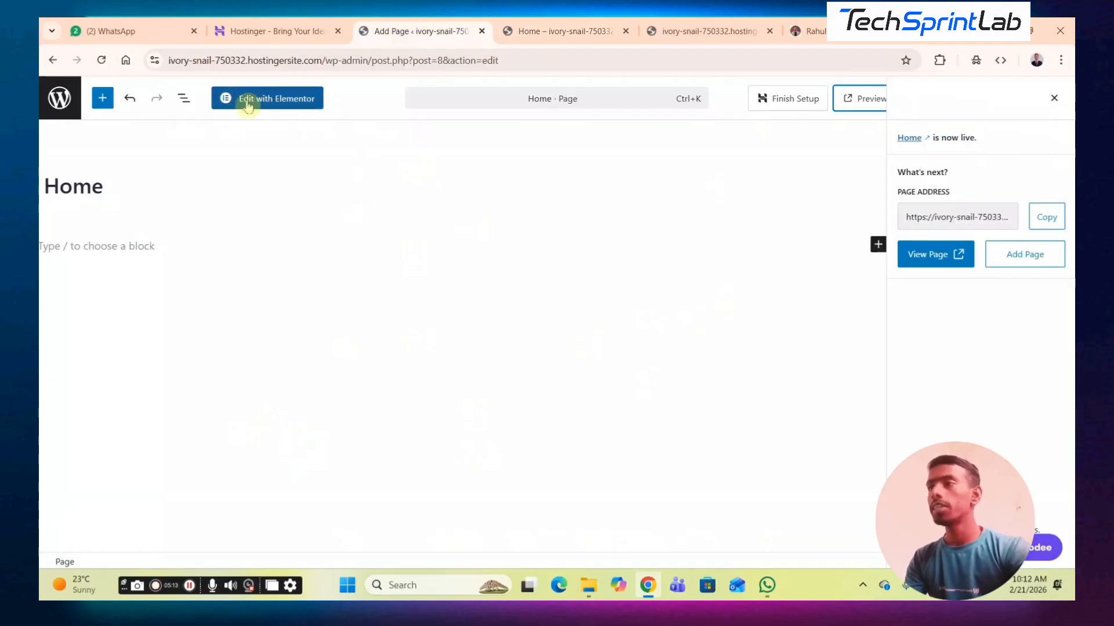
- Open Home in Elementor, close Notifications and the Structure panel, then switch to the portfolio tab
click(284, 104)
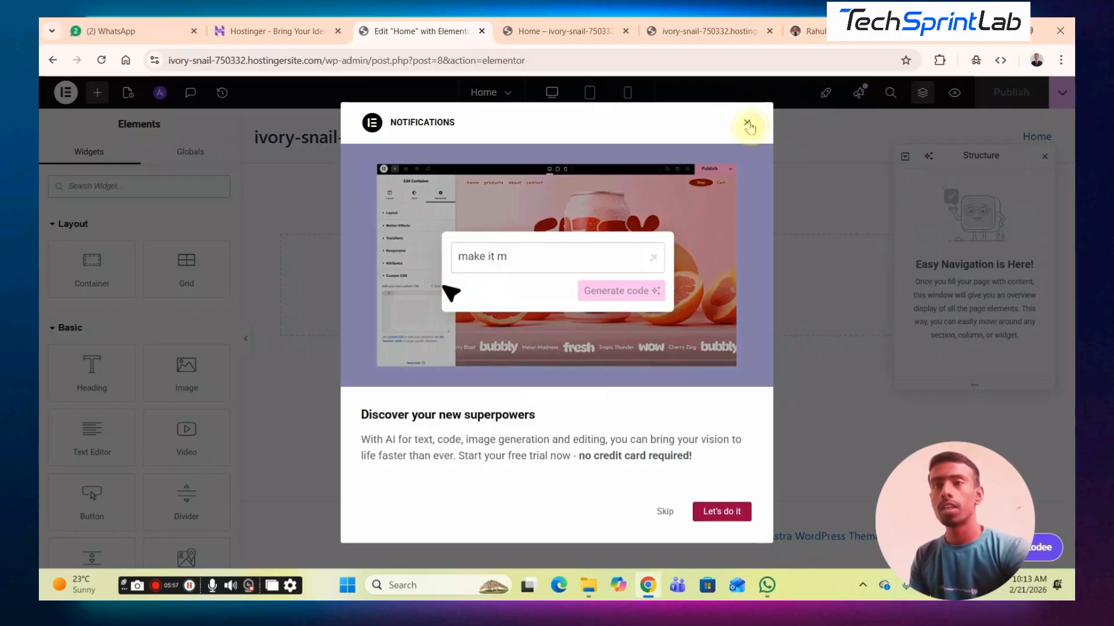
click(747, 123)
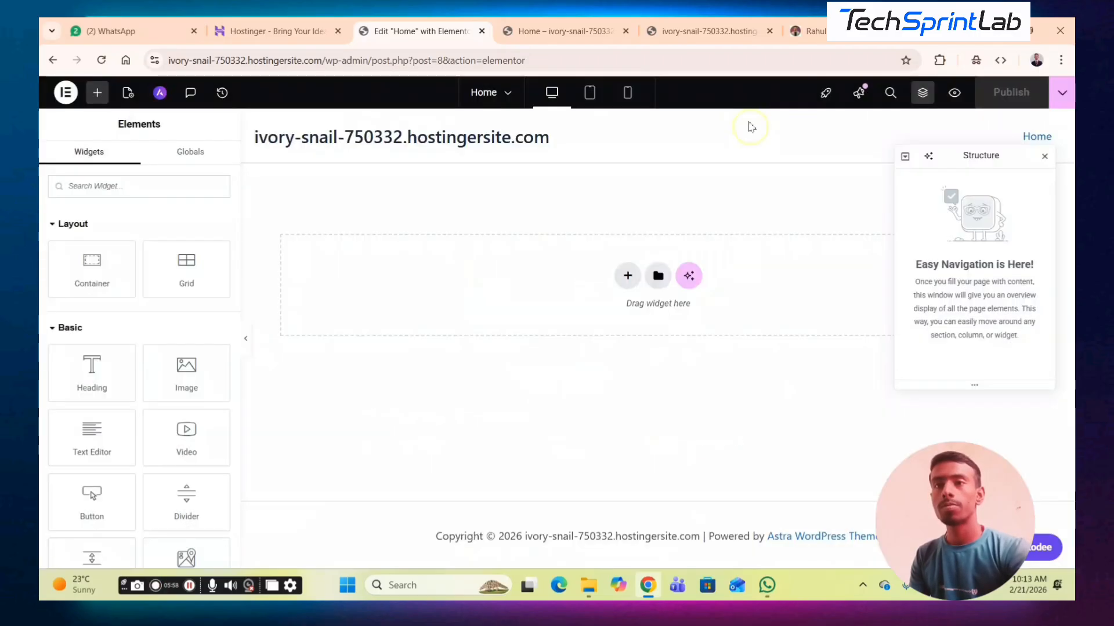
click(1038, 163)
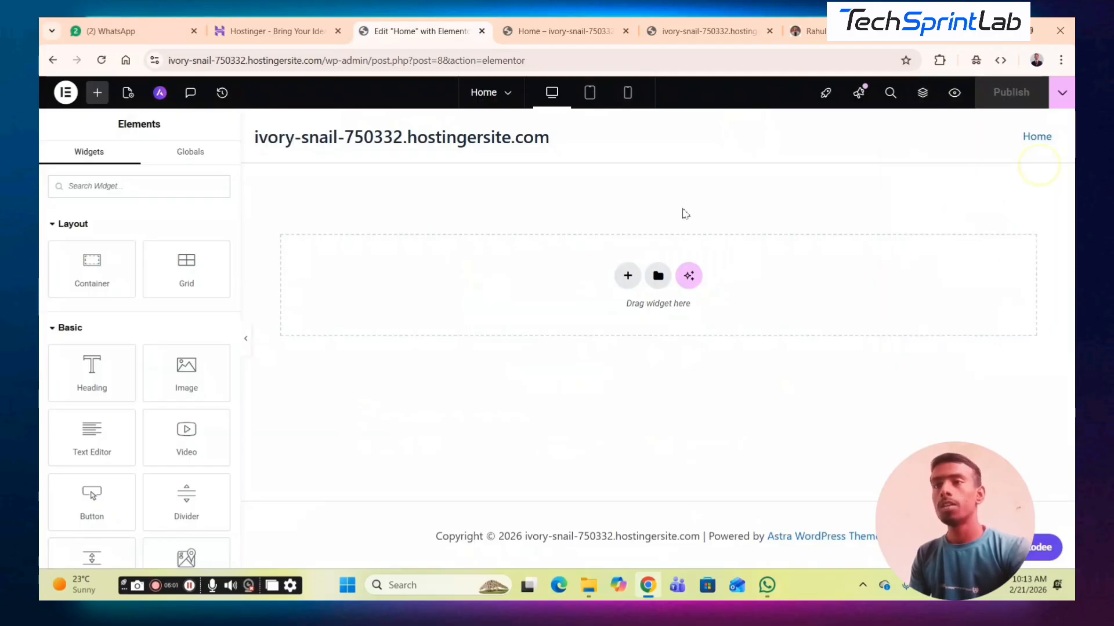
click(851, 31)
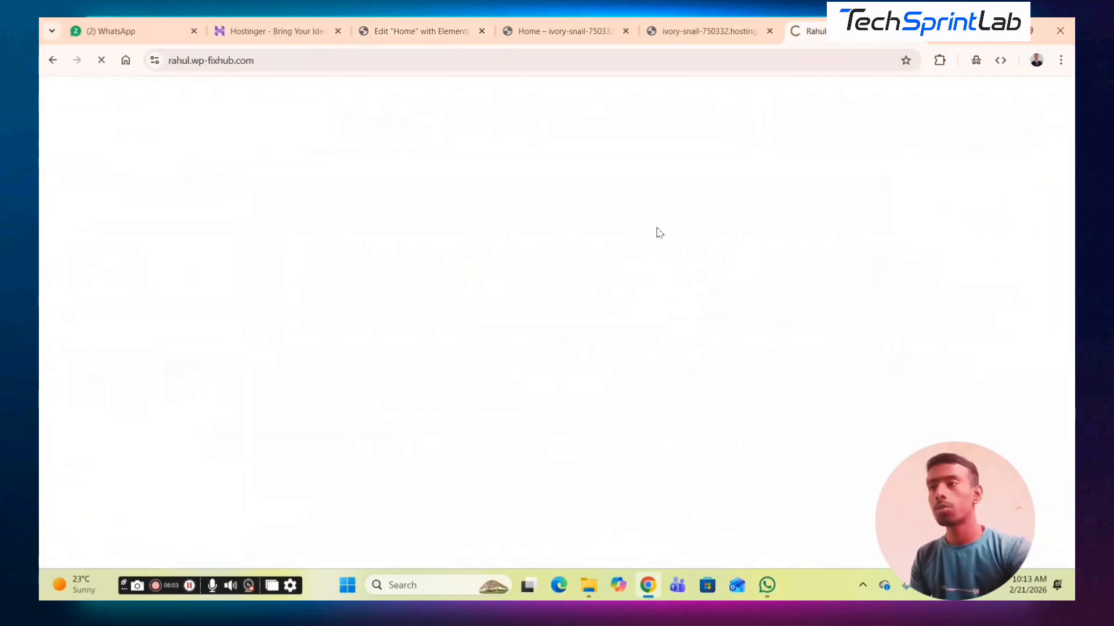
- Scroll the example portfolio site up to its hero section, then return to the Elementor editor
click(561, 165)
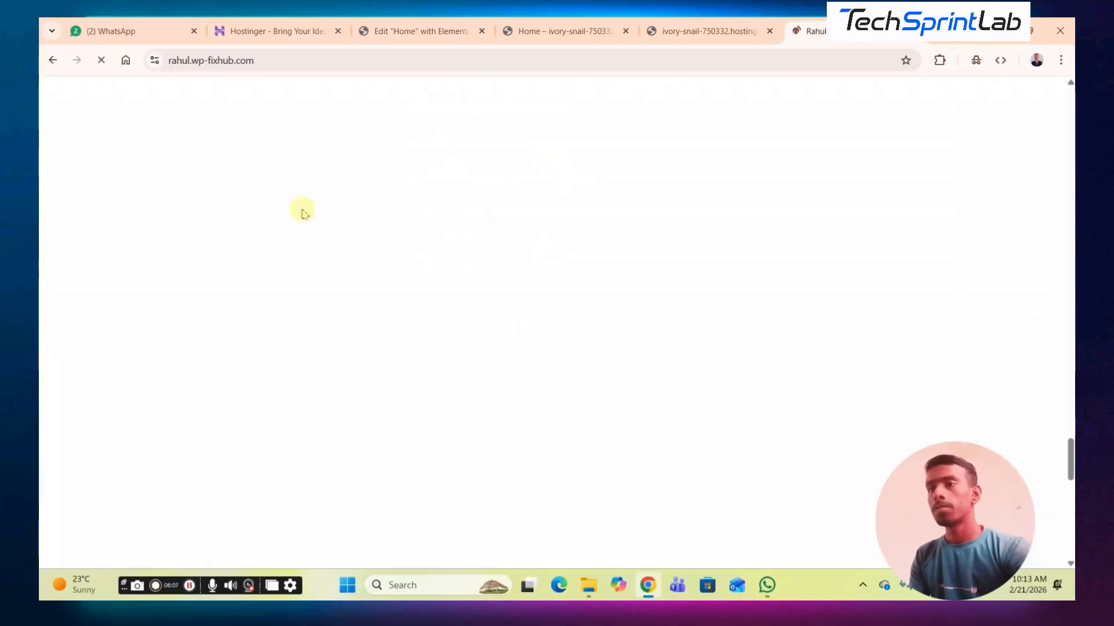
scroll(394, 204, up, 15)
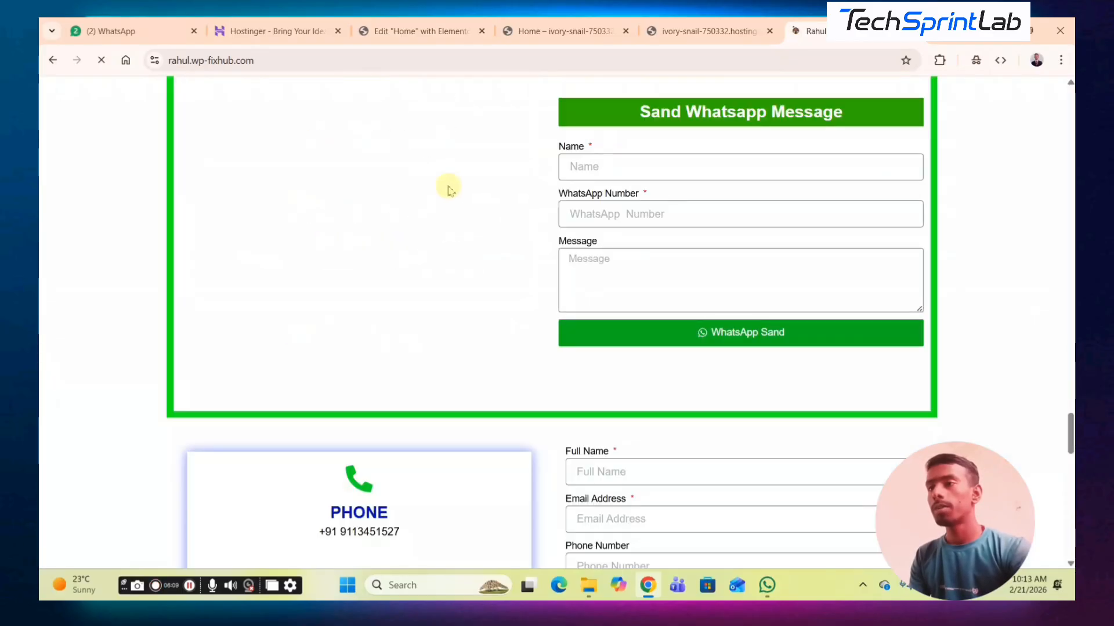
scroll(488, 142, up, 20)
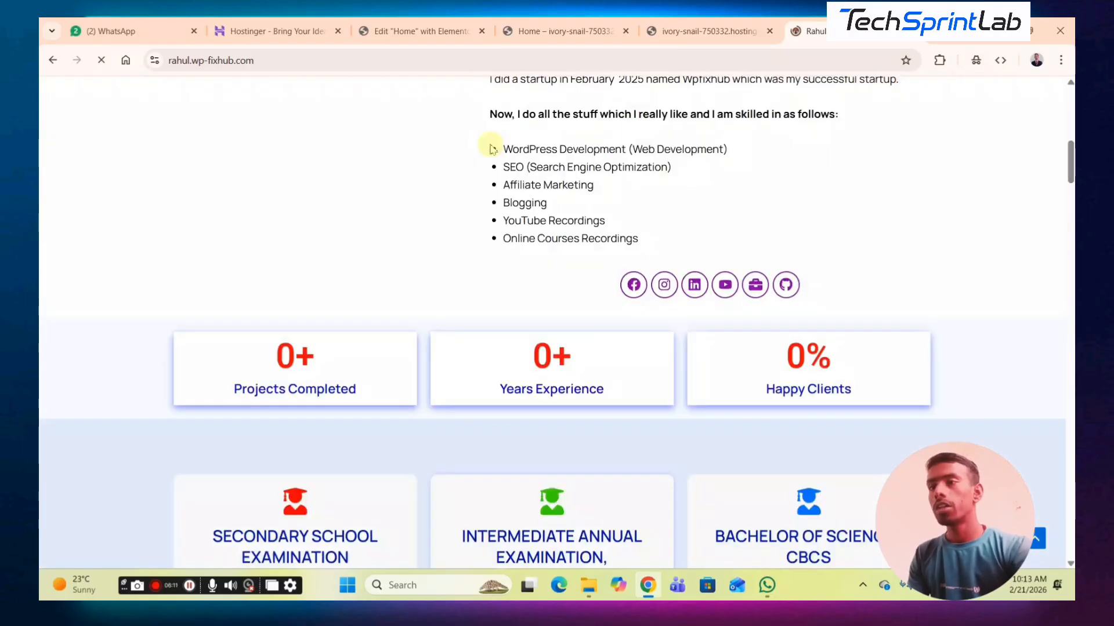
scroll(489, 150, up, 3)
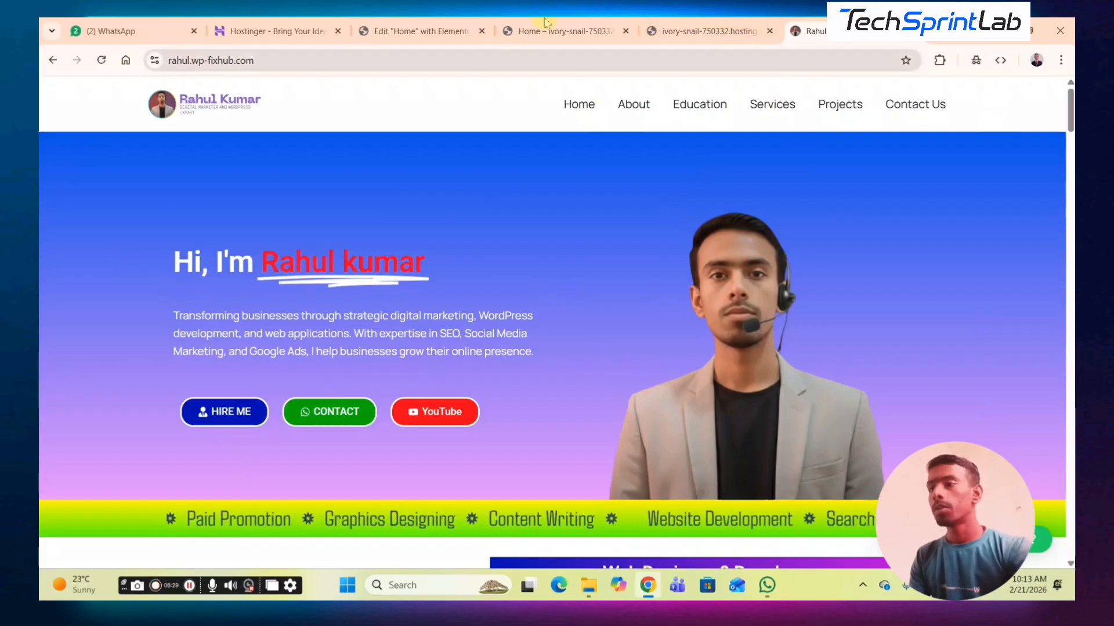
click(390, 24)
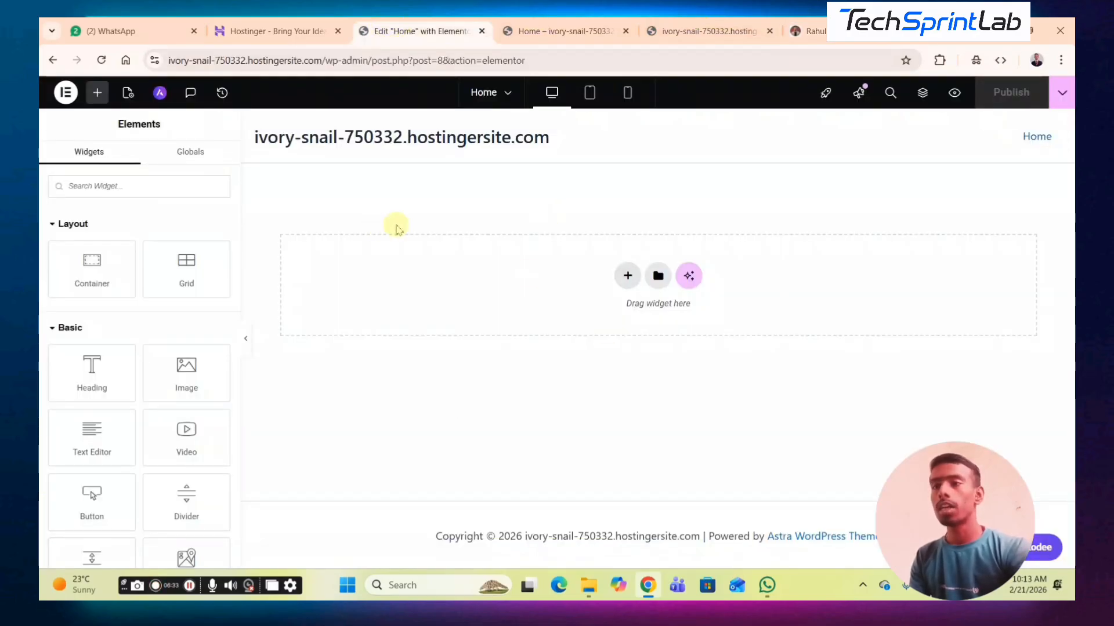
- Insert a Flexbox container with the two-column structure onto the empty Home canvas
click(627, 276)
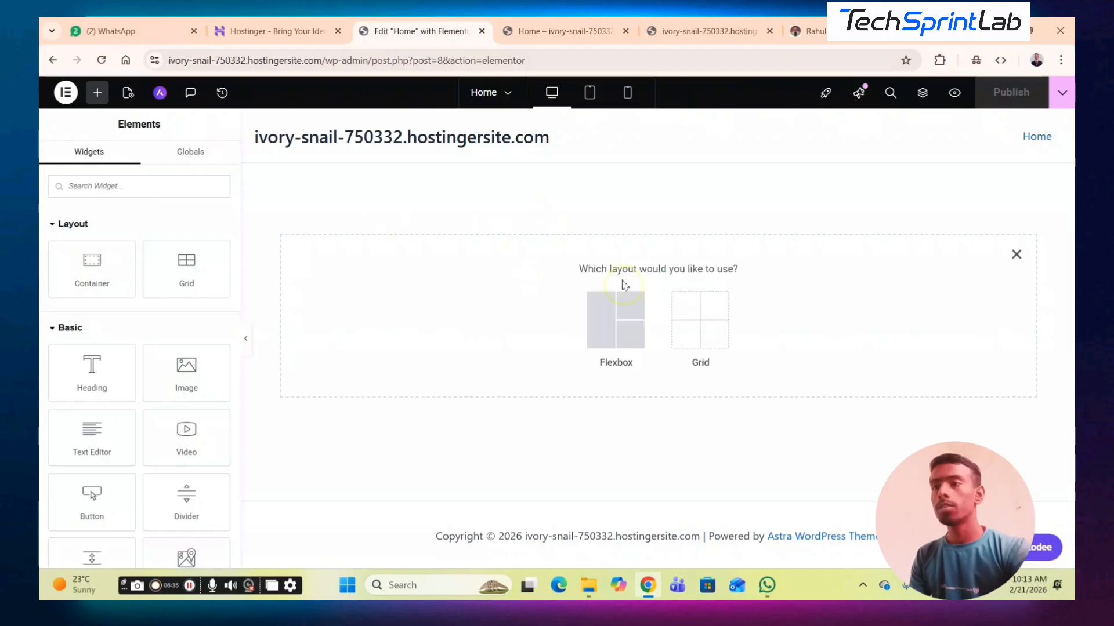
click(620, 321)
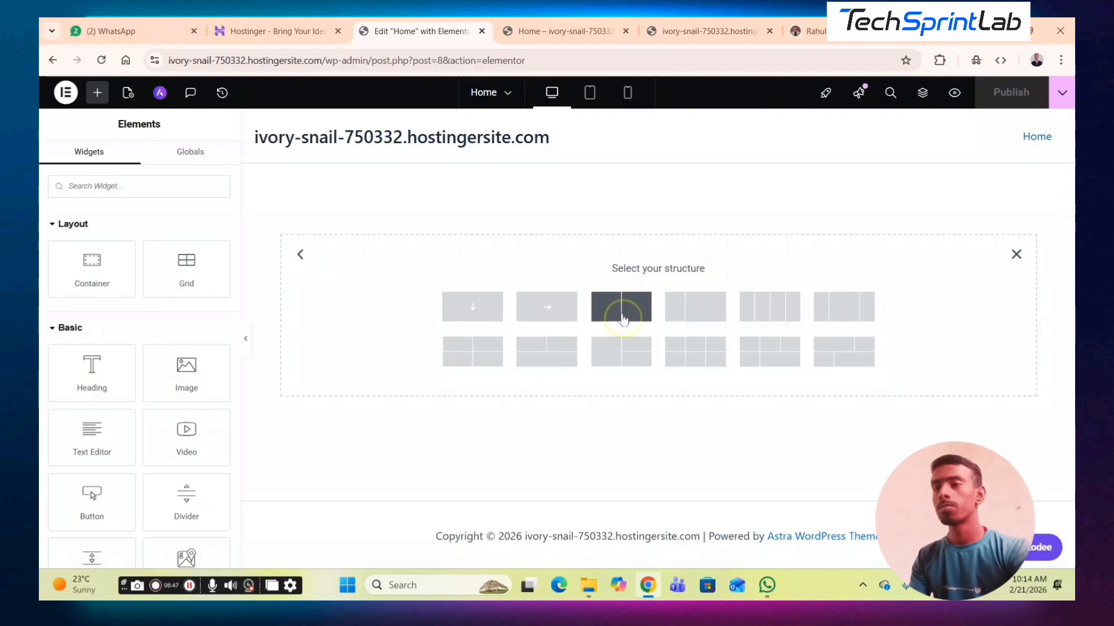
click(623, 319)
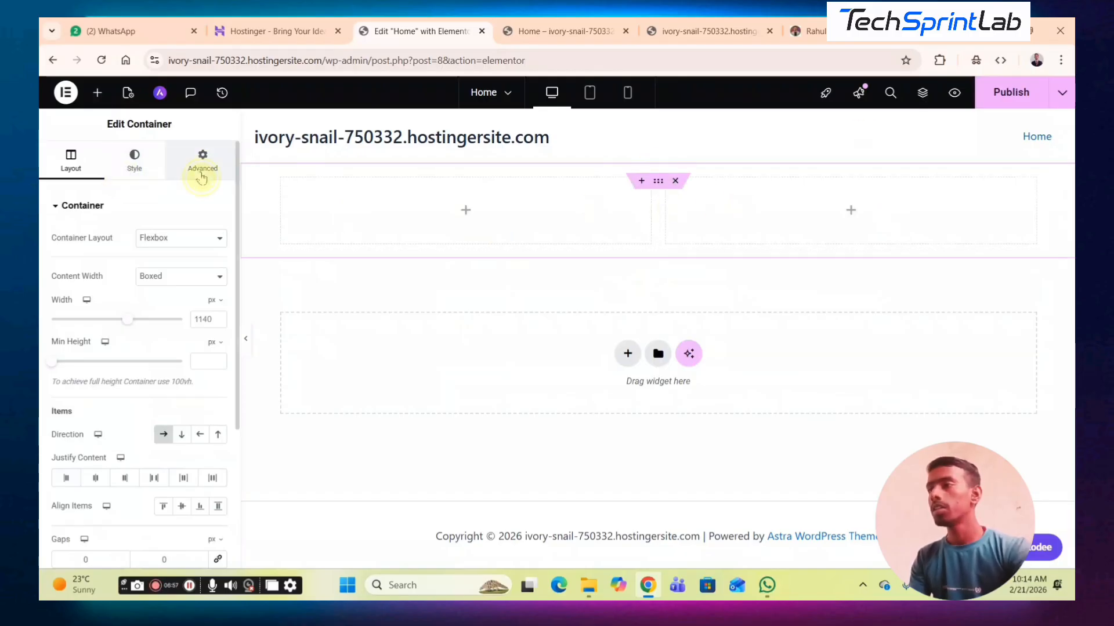
- Give the container a Classic solid background in purple #AA53C2
click(135, 172)
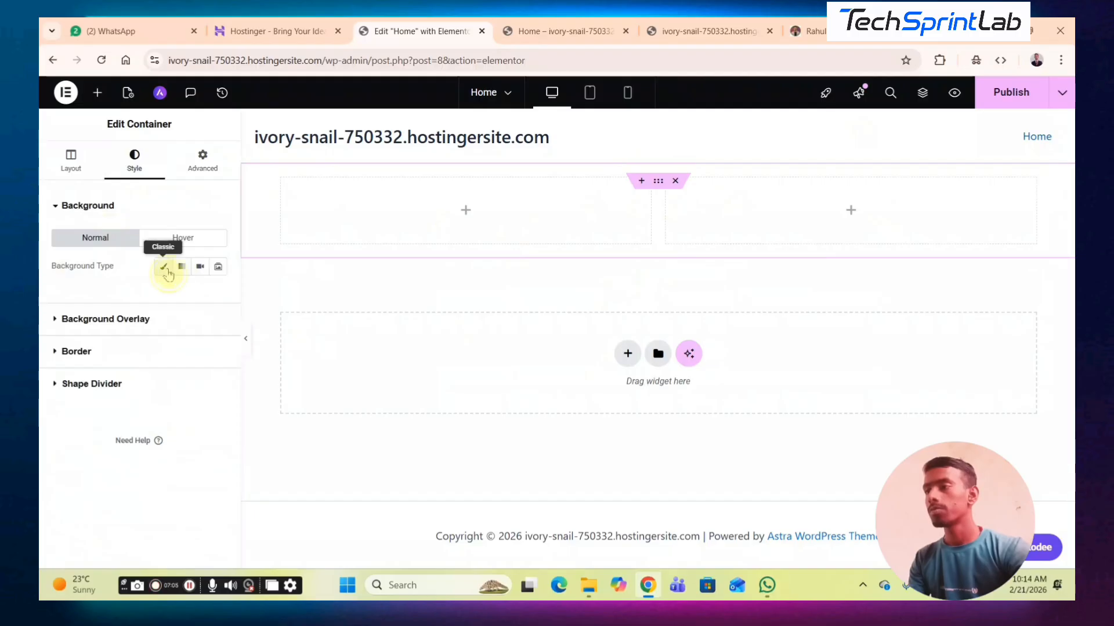
click(166, 269)
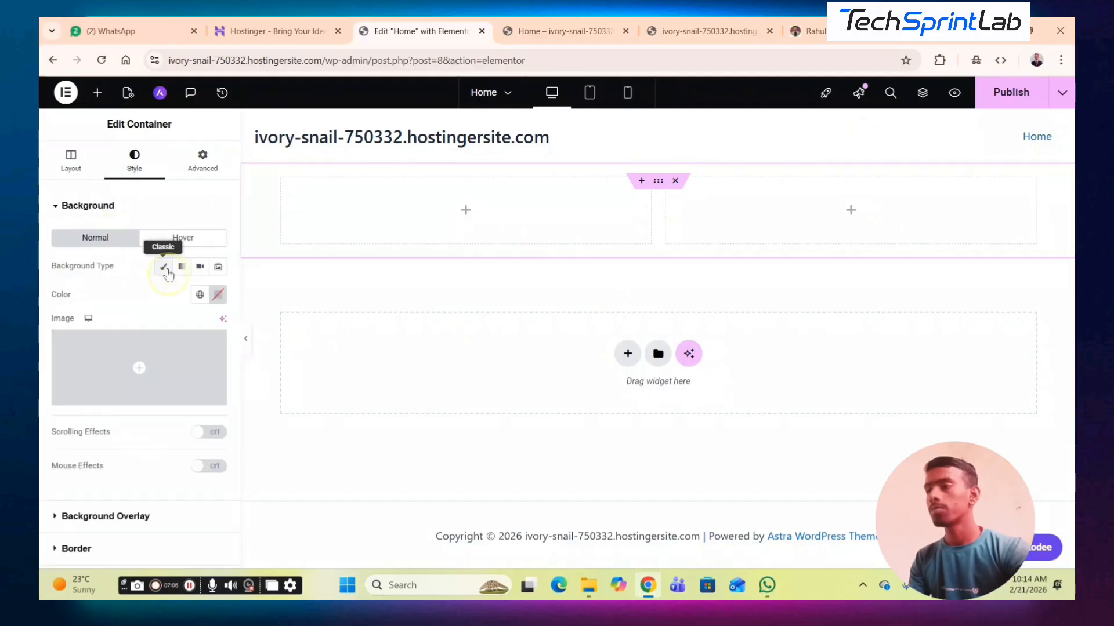
click(220, 296)
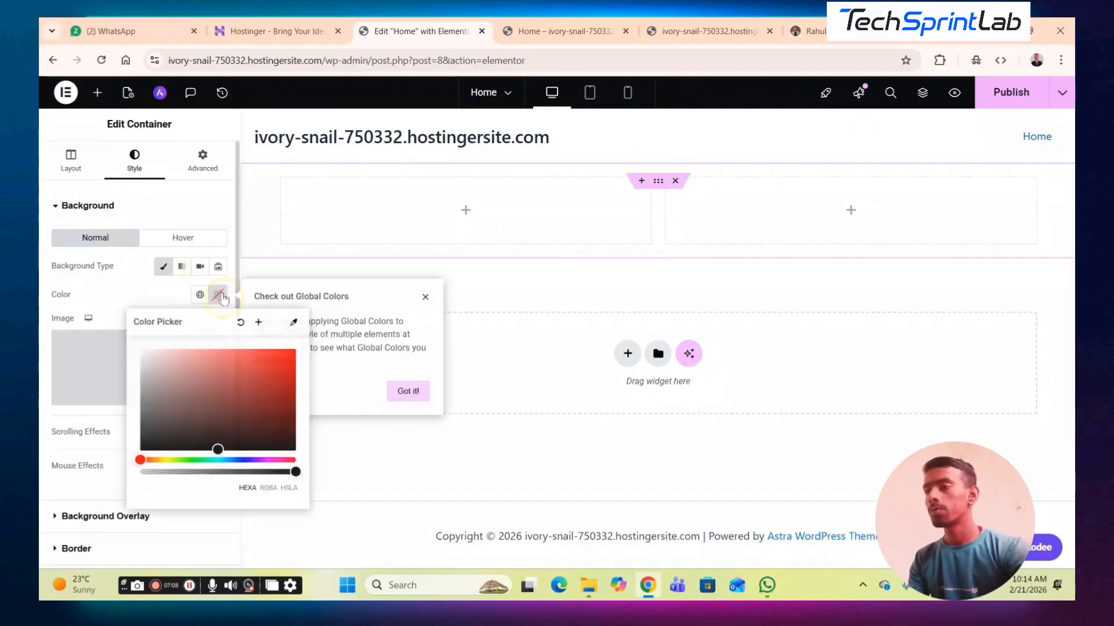
click(198, 460)
click(245, 368)
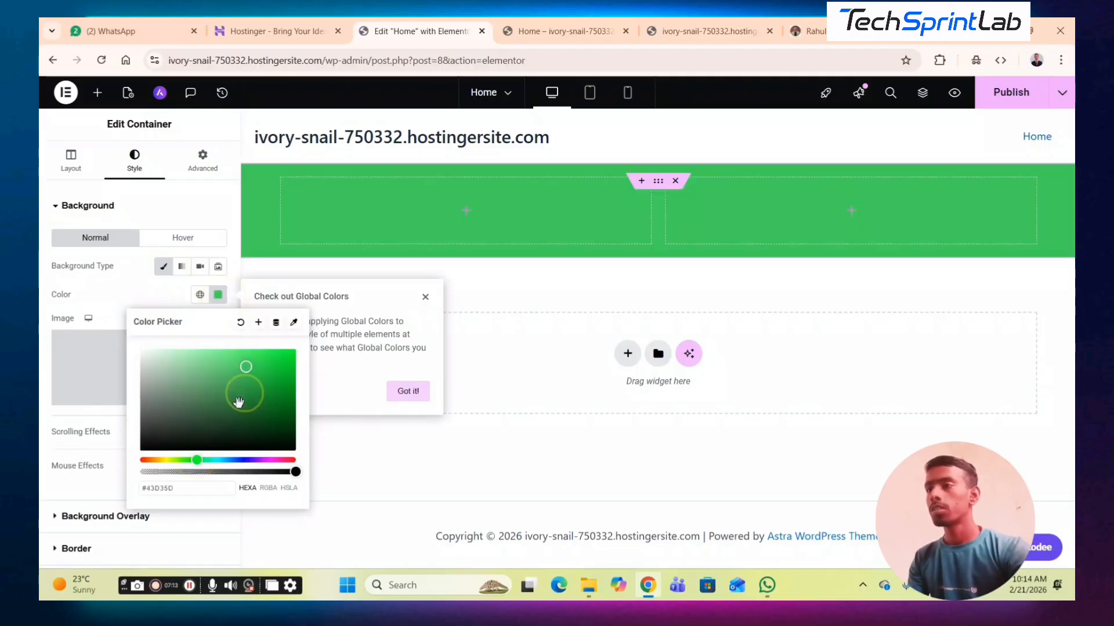
click(245, 395)
click(222, 373)
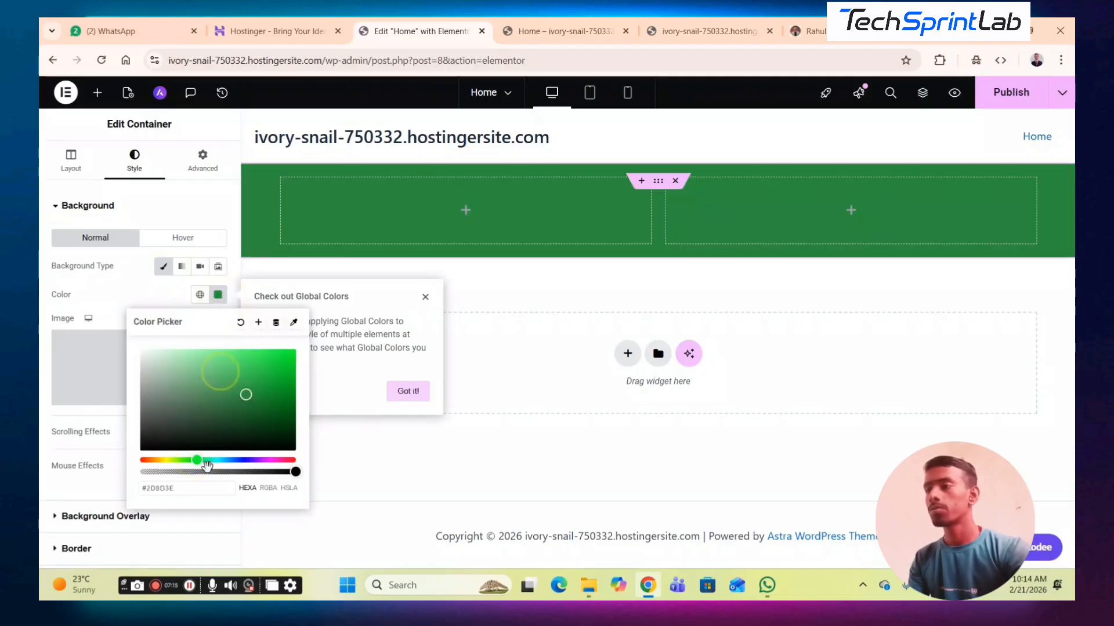
click(207, 460)
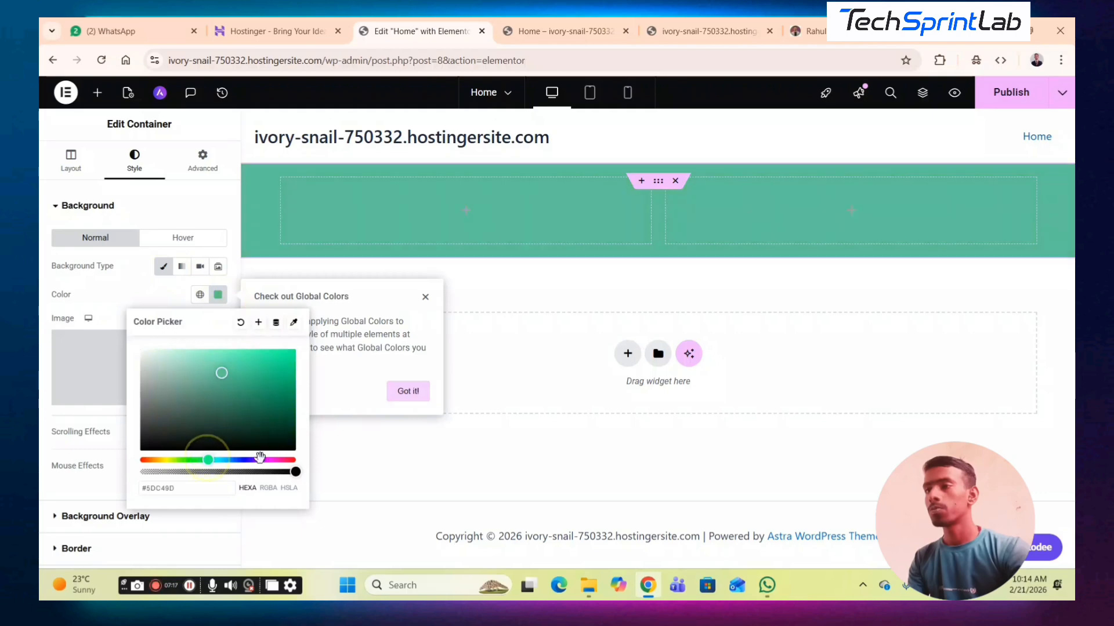
click(265, 460)
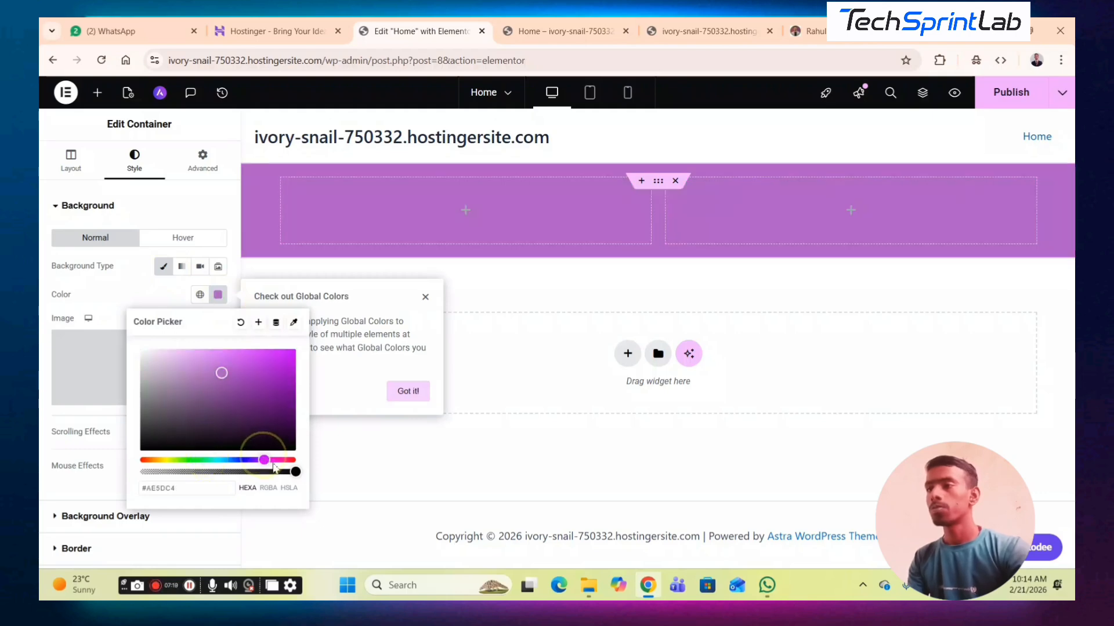
click(229, 373)
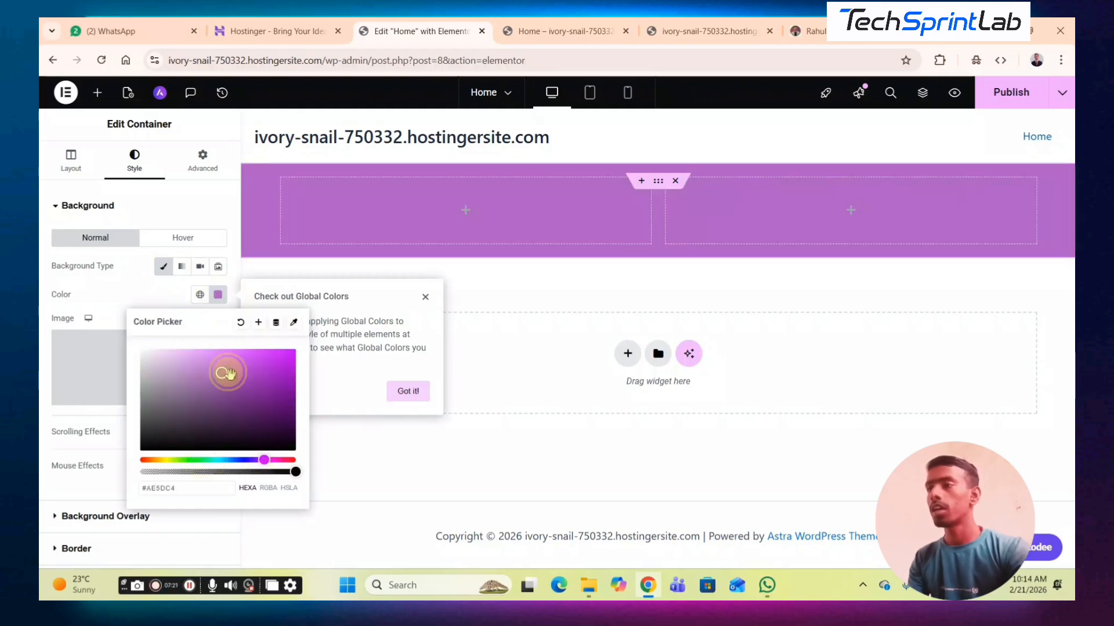
click(133, 266)
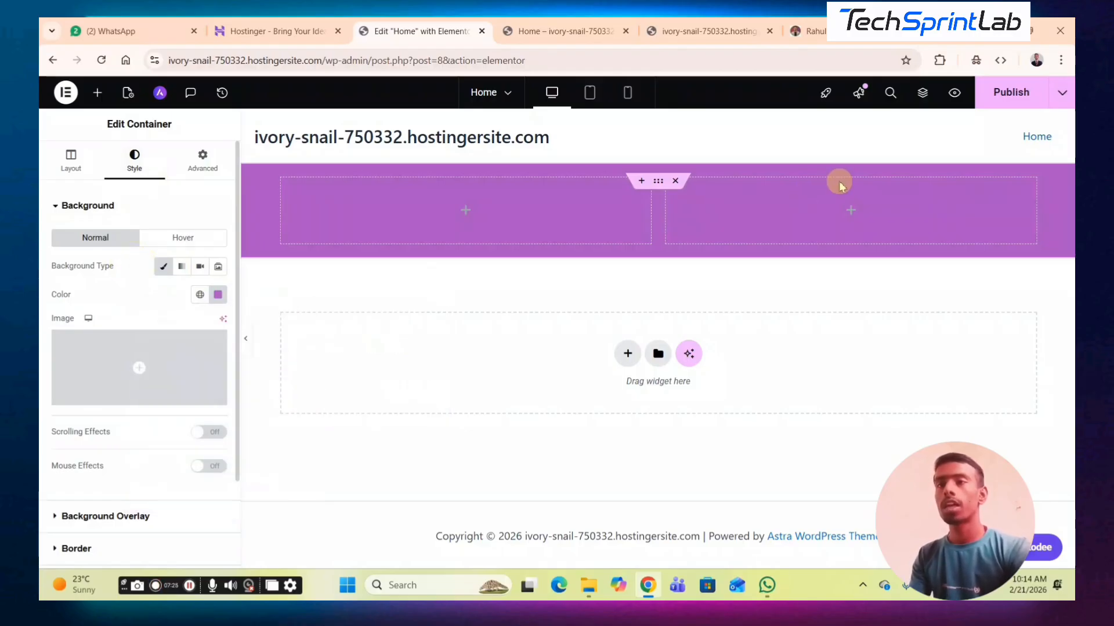
click(854, 214)
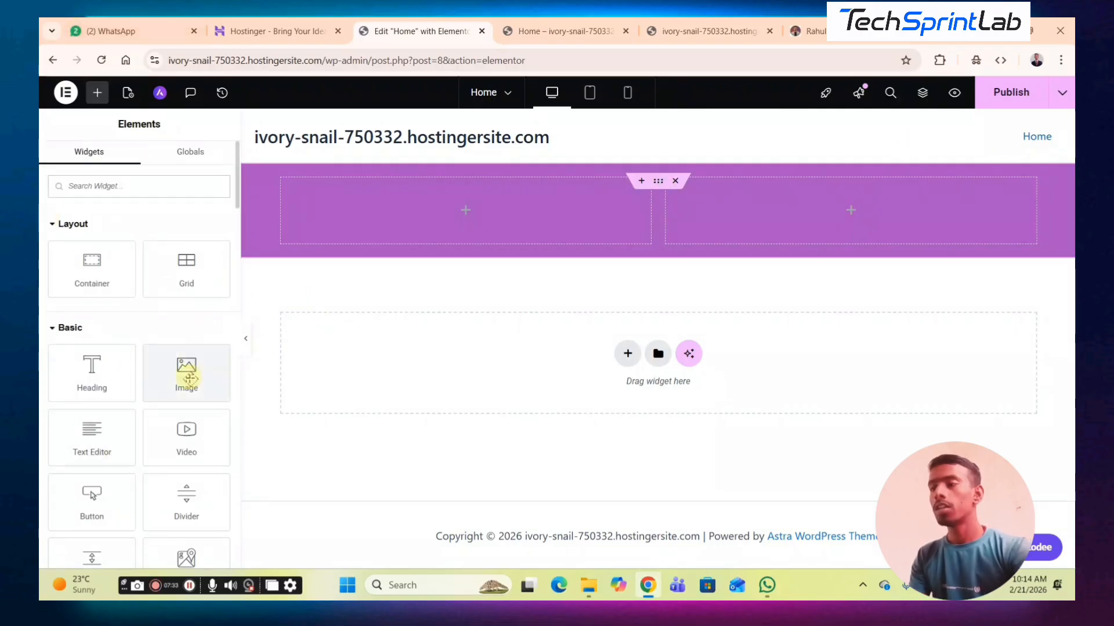
- Drag an Image widget into the purple container's right column
click(179, 376)
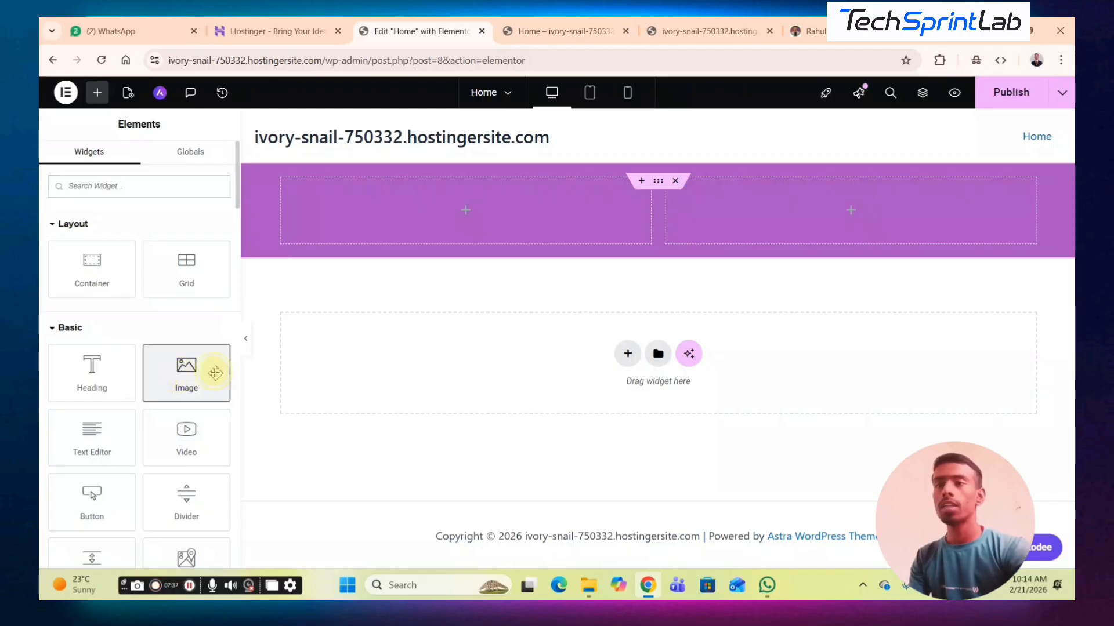
drag(215, 373, 800, 225)
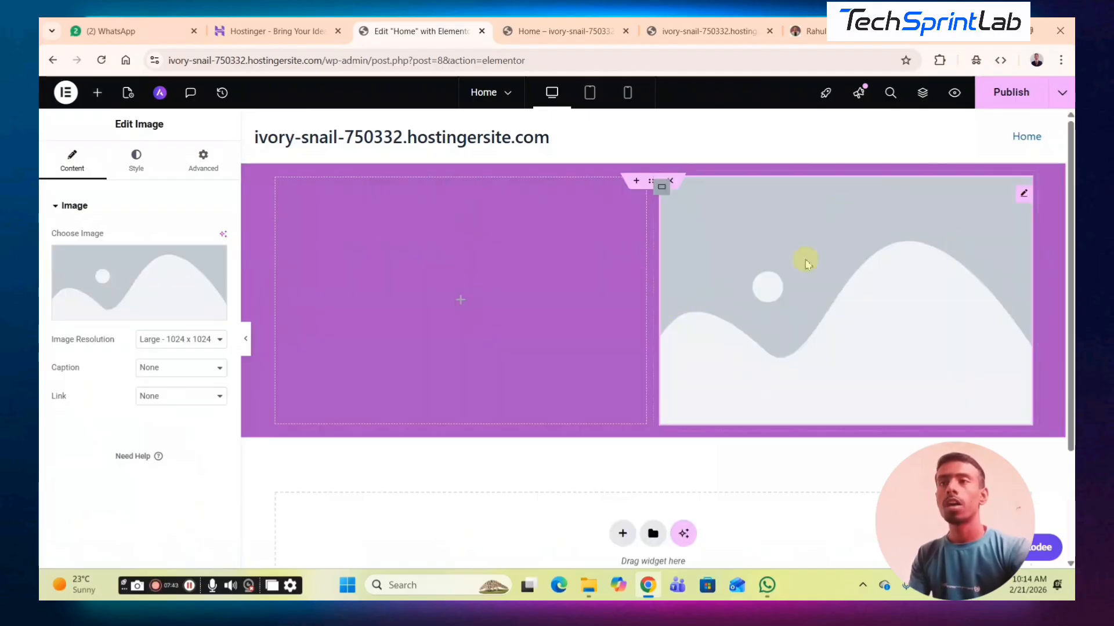
- Save the reference site's hero portrait into Downloads as a PNG
click(809, 31)
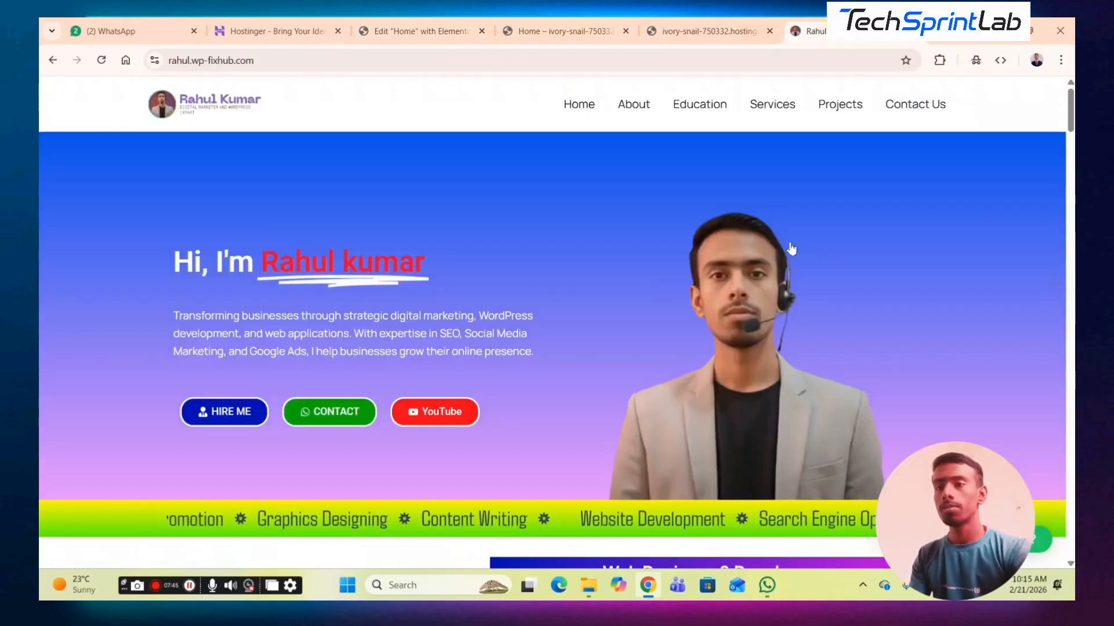
right_click(761, 347)
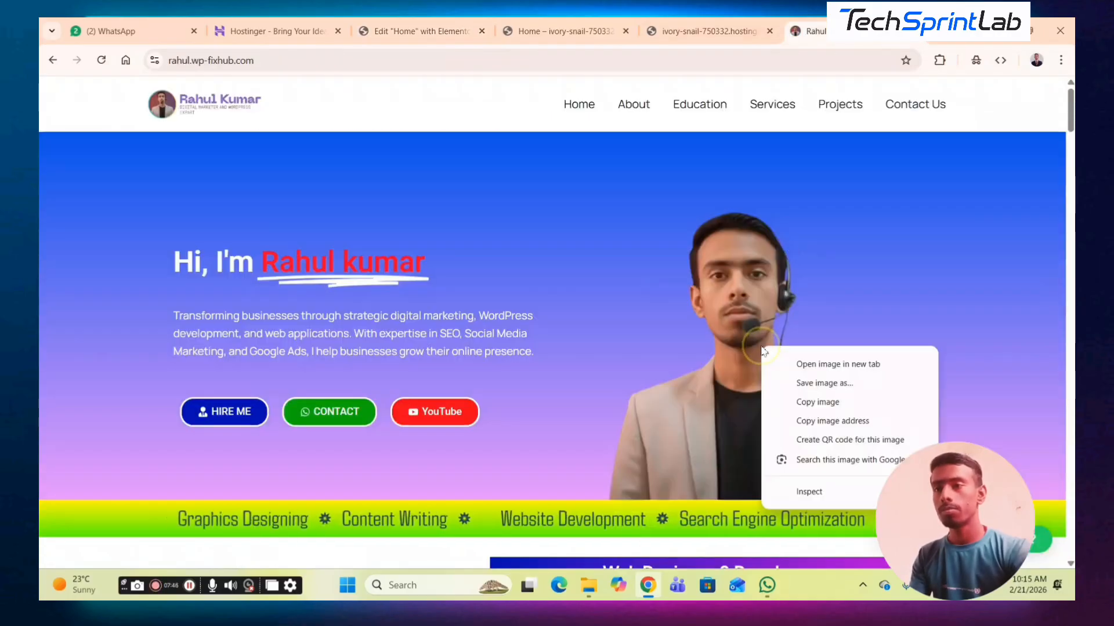
click(795, 384)
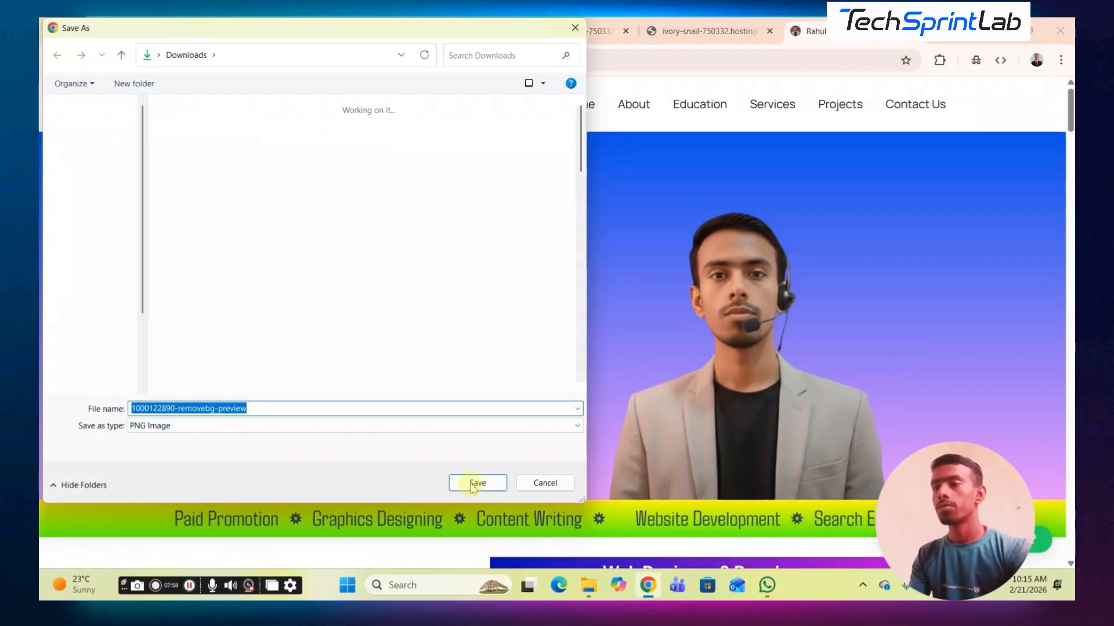
click(475, 484)
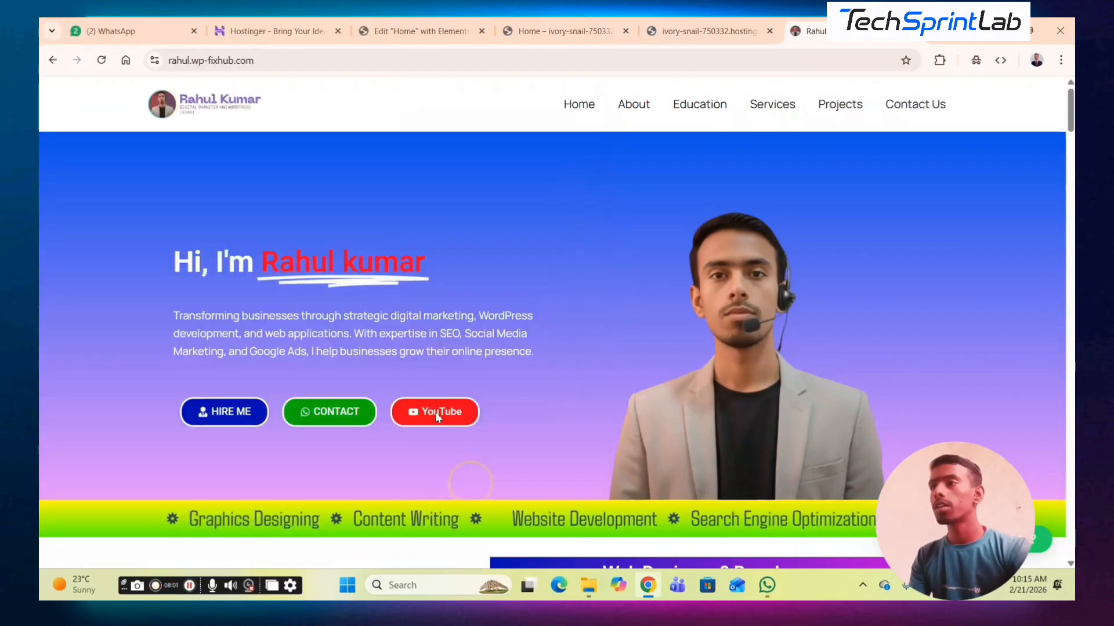
click(409, 31)
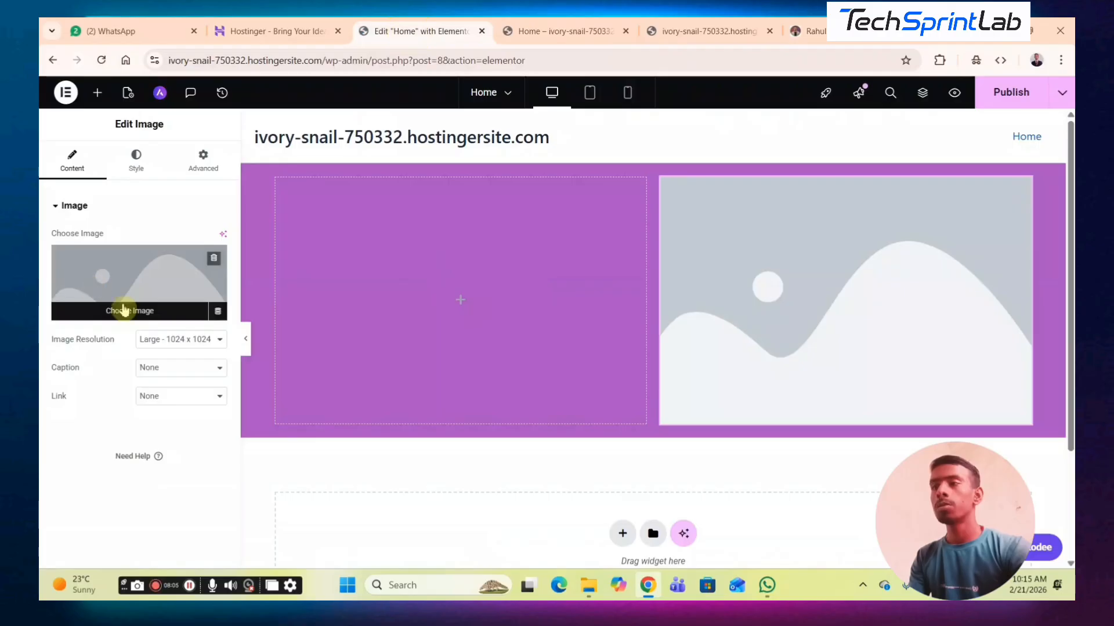
click(136, 270)
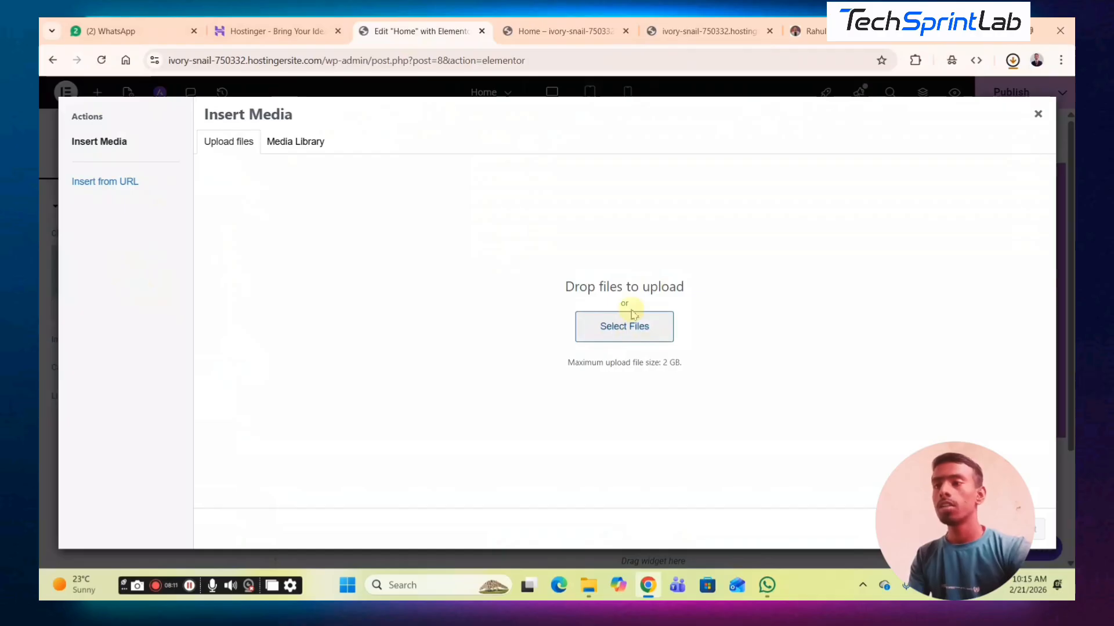
click(630, 336)
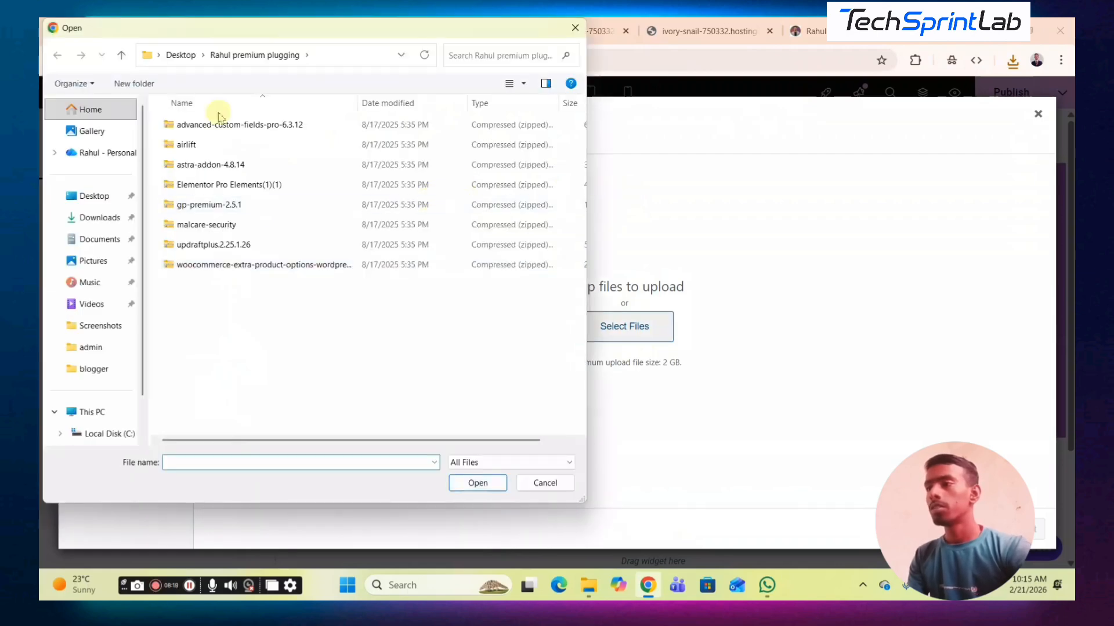
click(93, 222)
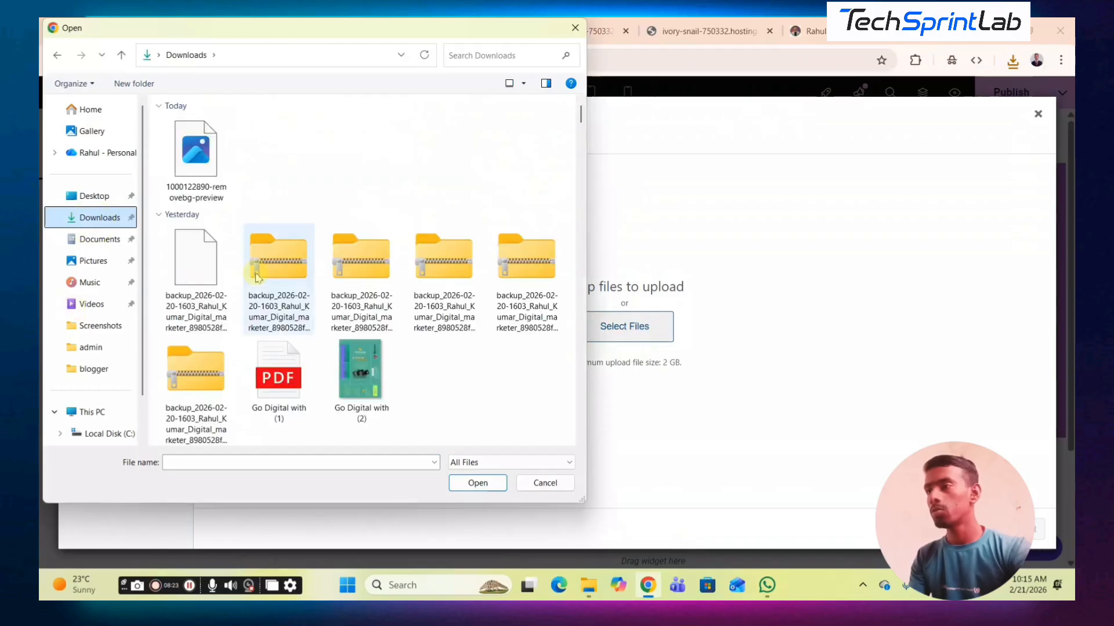
click(199, 155)
click(482, 488)
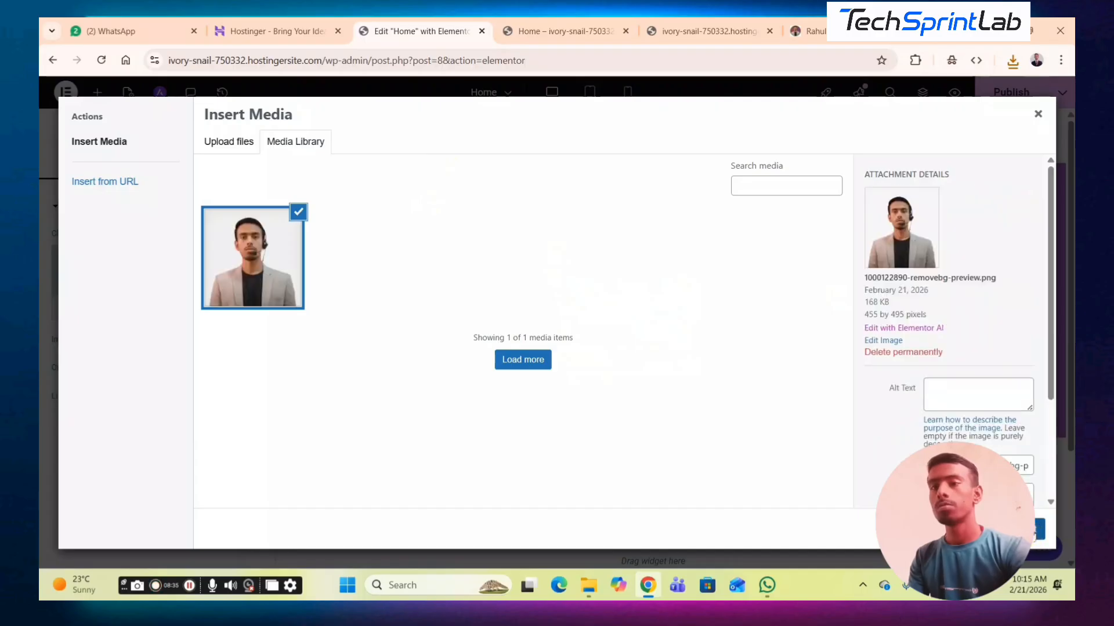
click(1035, 535)
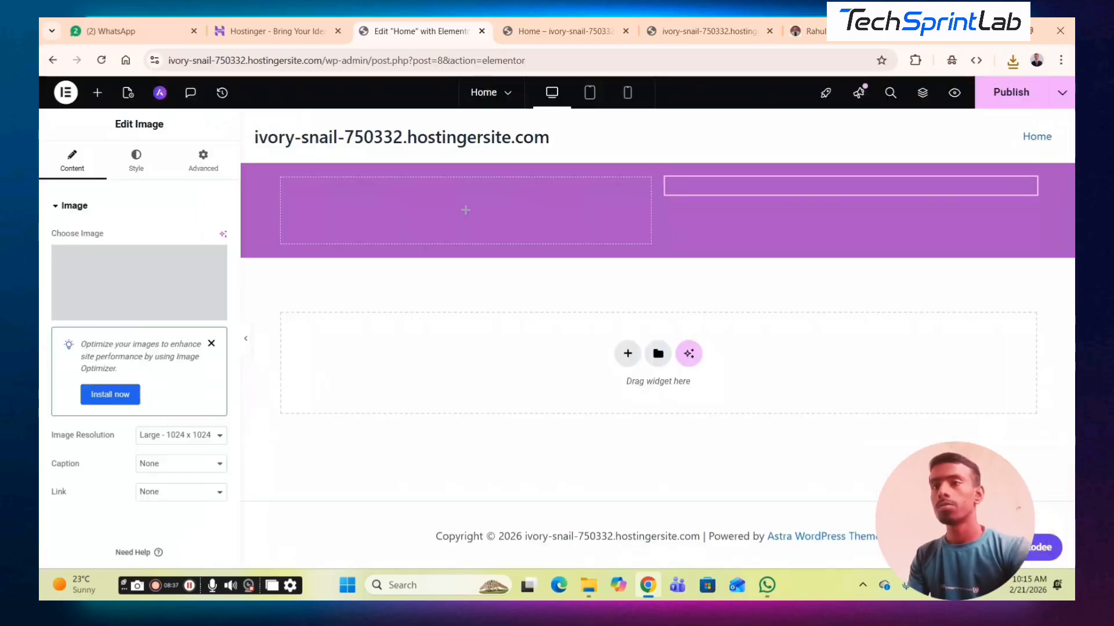